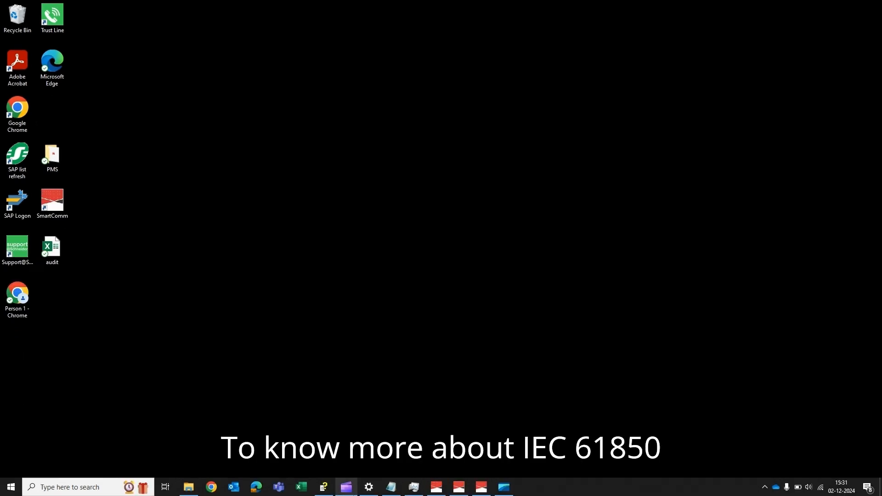
Switch to iVisionmax Process Manager and choose LTIEC61850client.exe as the executable of an additional process
{"action": "mouse_move", "coordinate": [436, 488]}
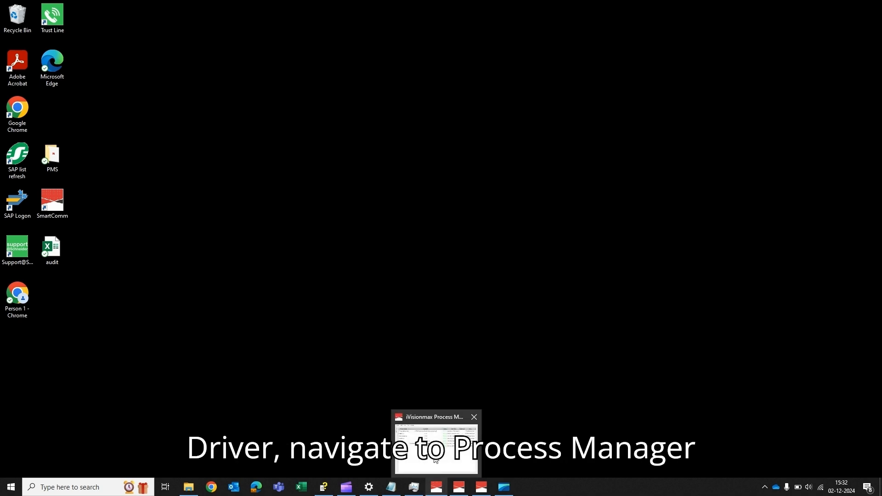
{"action": "left_click", "coordinate": [436, 451]}
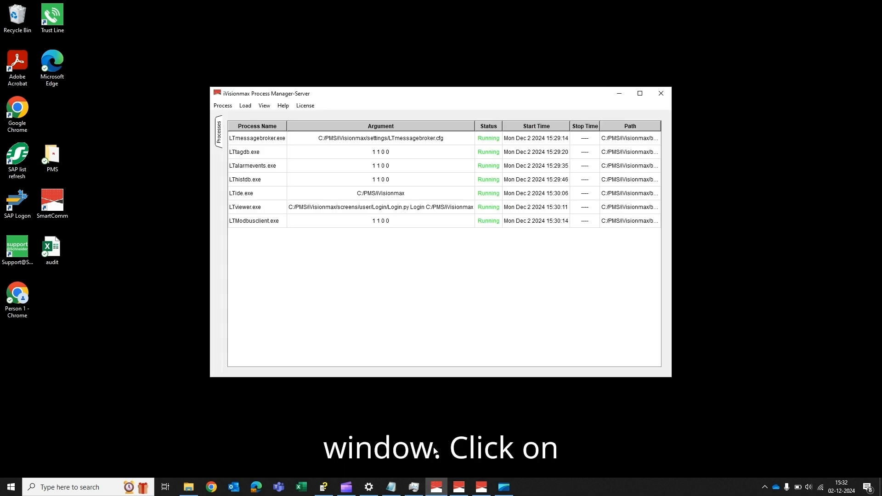
{"action": "left_click", "coordinate": [223, 106]}
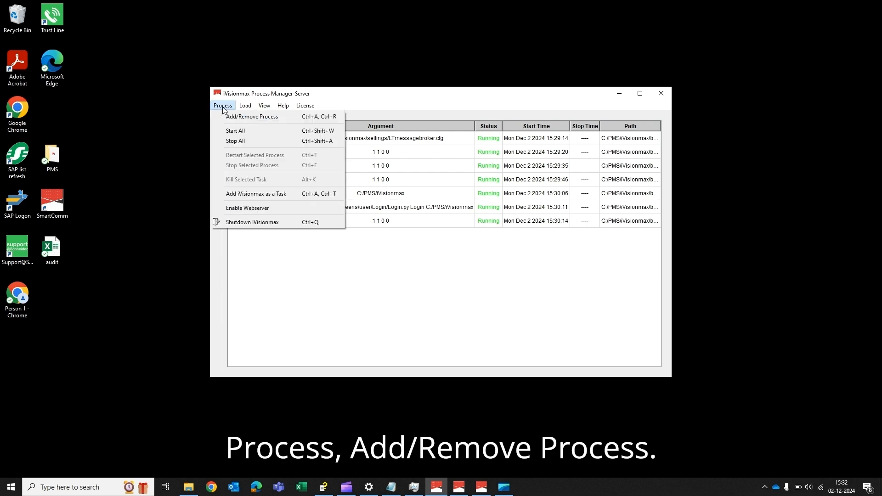
{"action": "left_click", "coordinate": [238, 116]}
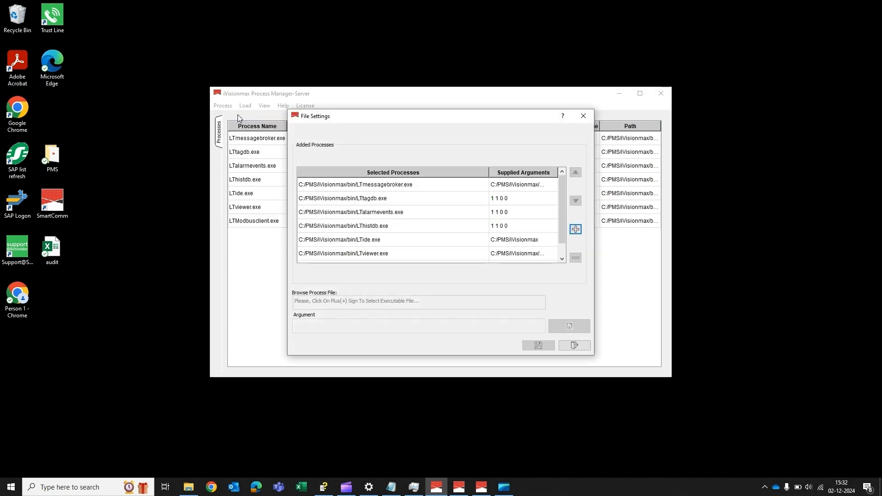
{"action": "left_click", "coordinate": [576, 230]}
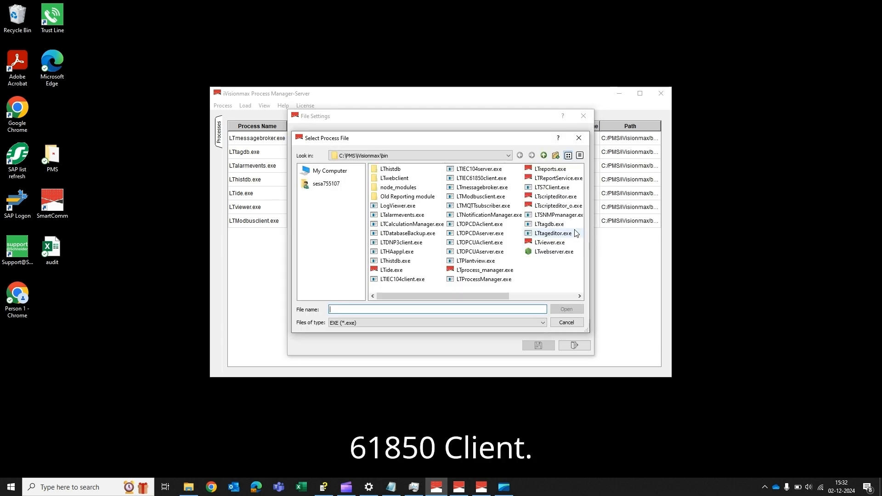
{"action": "type", "text": "LTI"}
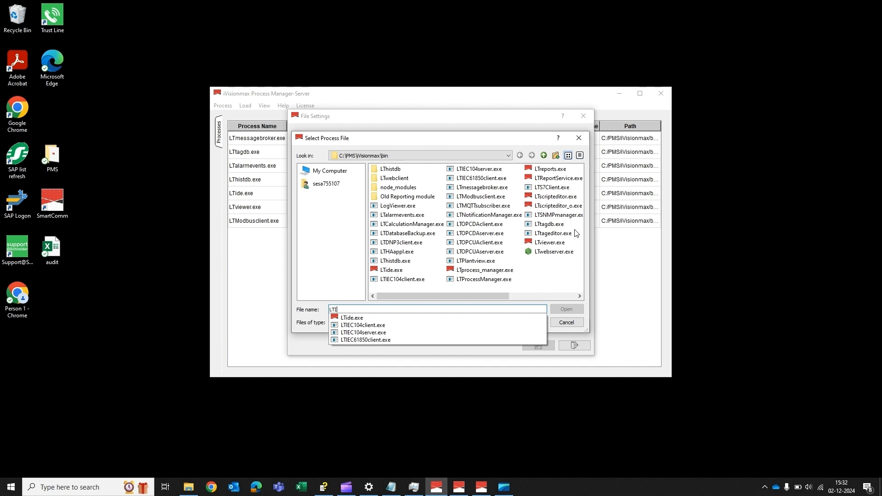
{"action": "type", "text": "EC61850"}
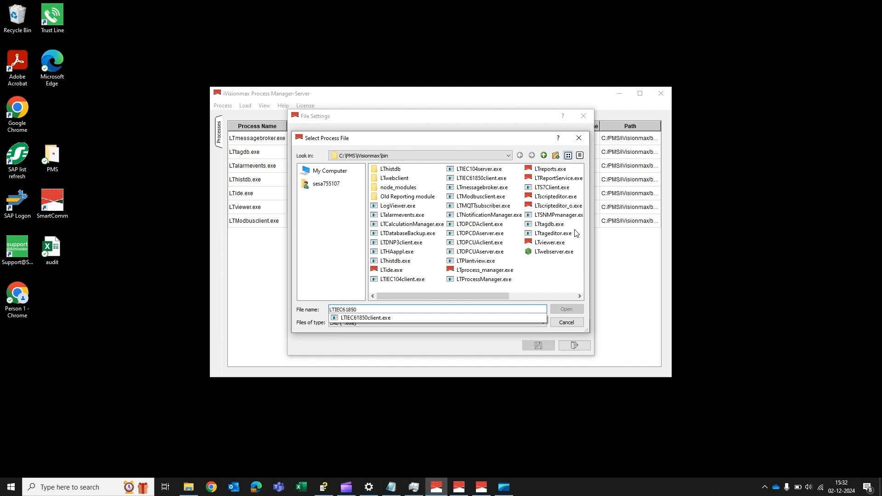
{"action": "left_click", "coordinate": [382, 319]}
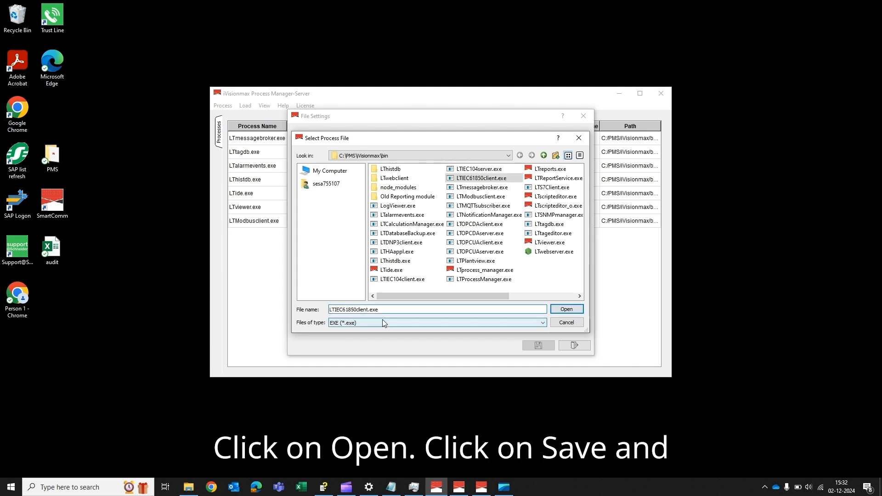
{"action": "left_click", "coordinate": [567, 310]}
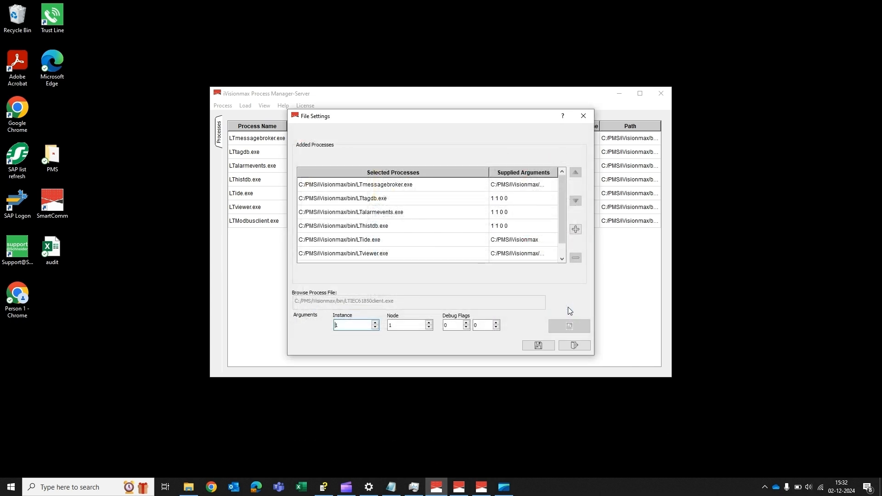
Save the LTIEC61850client.exe process with its default arguments and start all processes
{"action": "left_click", "coordinate": [534, 346]}
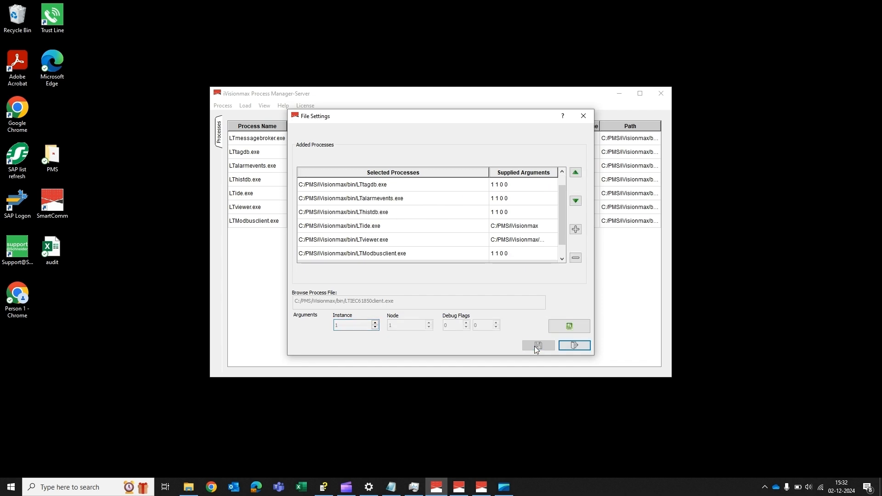
{"action": "left_click", "coordinate": [575, 345]}
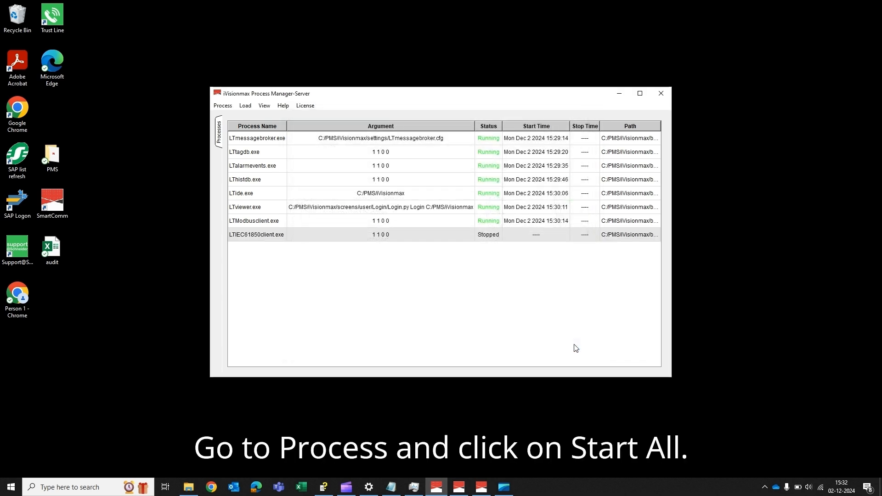
{"action": "left_click", "coordinate": [223, 106]}
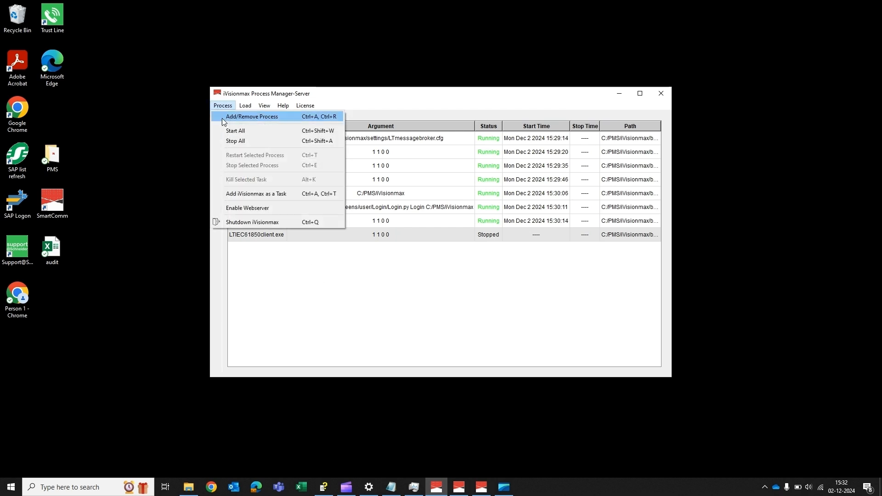
{"action": "left_click", "coordinate": [237, 131]}
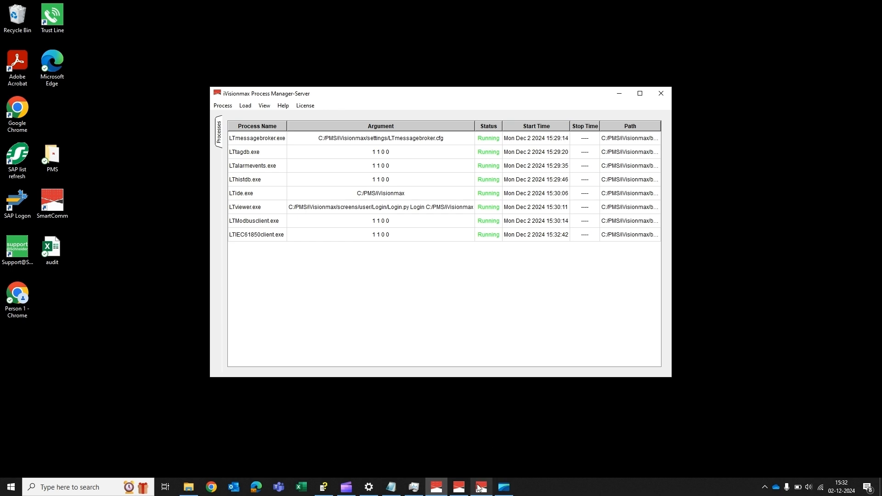
Switch to iVisionmax IDE and add a device named Watercomplex in the IEC 61850 driver's device configuration
{"action": "mouse_move", "coordinate": [478, 491]}
{"action": "left_click", "coordinate": [473, 451]}
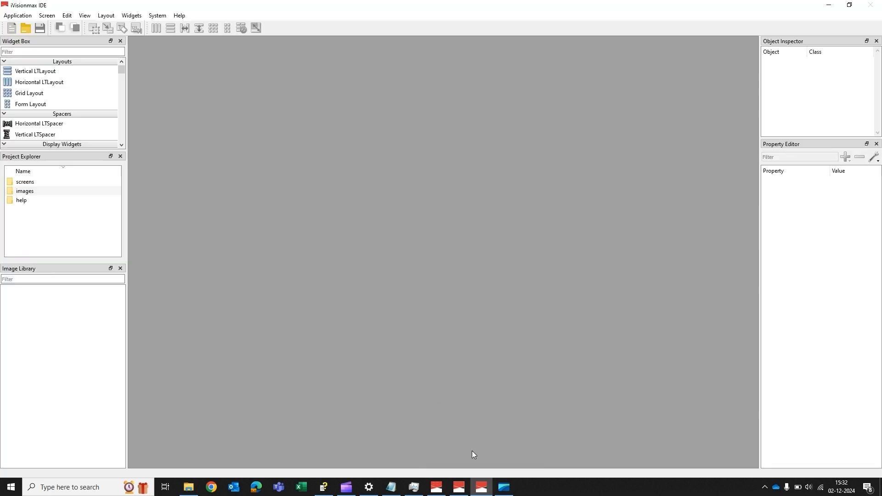
{"action": "left_click", "coordinate": [158, 16]}
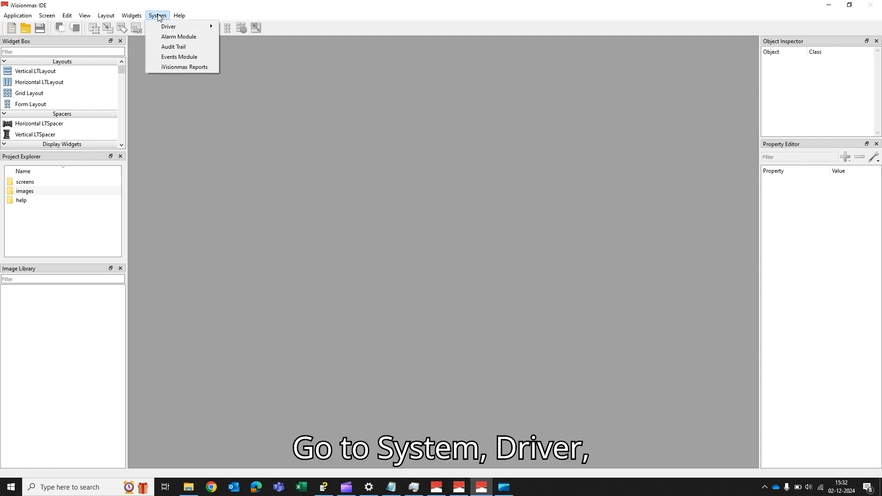
{"action": "mouse_move", "coordinate": [198, 27]}
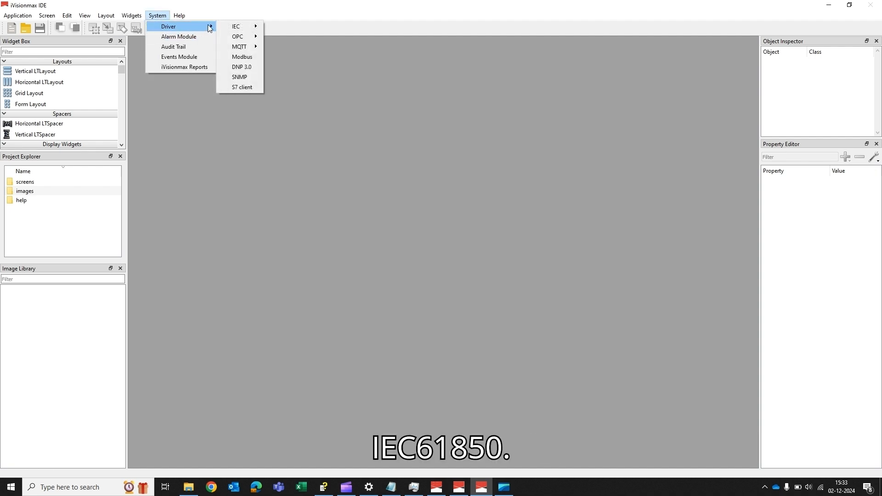
{"action": "mouse_move", "coordinate": [257, 29]}
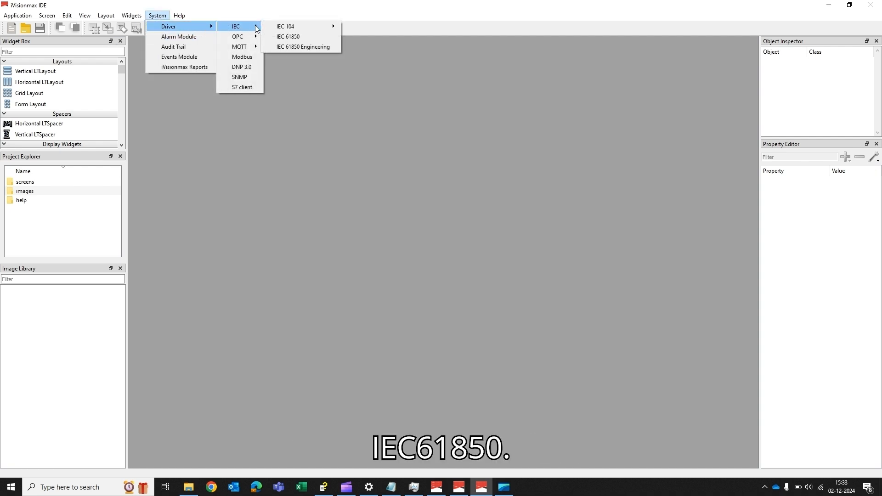
{"action": "left_click", "coordinate": [288, 37]}
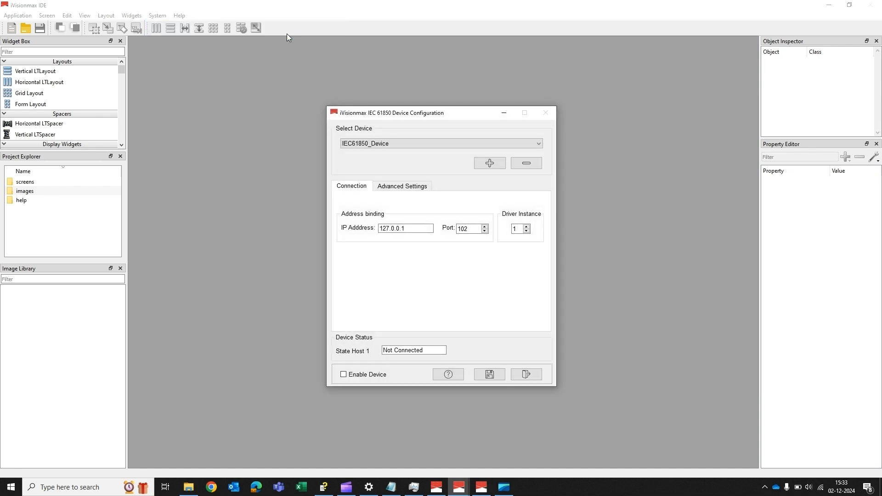
{"action": "left_click", "coordinate": [490, 164]}
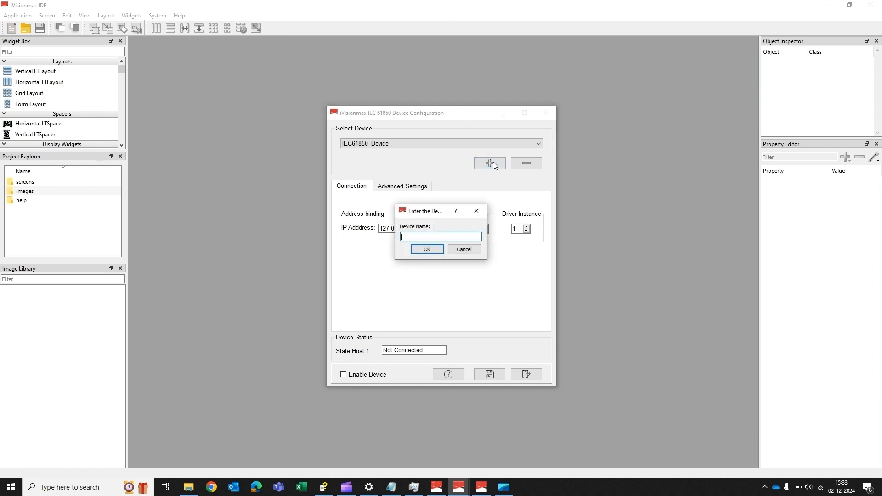
{"action": "type", "text": "Watercomplex"}
{"action": "left_click", "coordinate": [427, 249]}
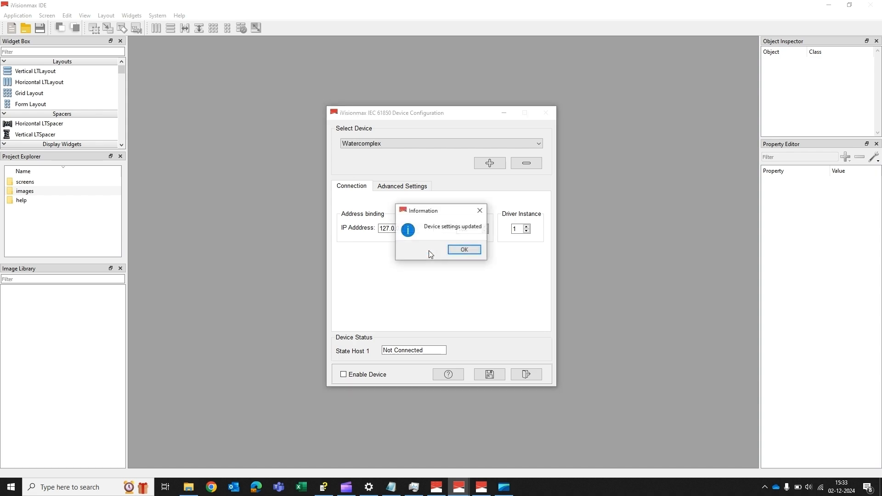
{"action": "left_click", "coordinate": [464, 250]}
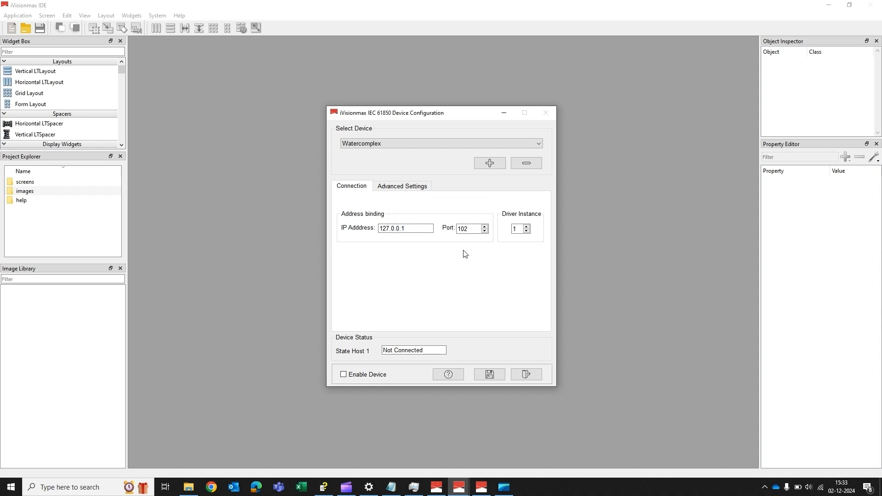
Check the connection and advanced settings of Watercomplex, enable the device, and save and close its configuration
{"action": "left_click", "coordinate": [411, 228]}
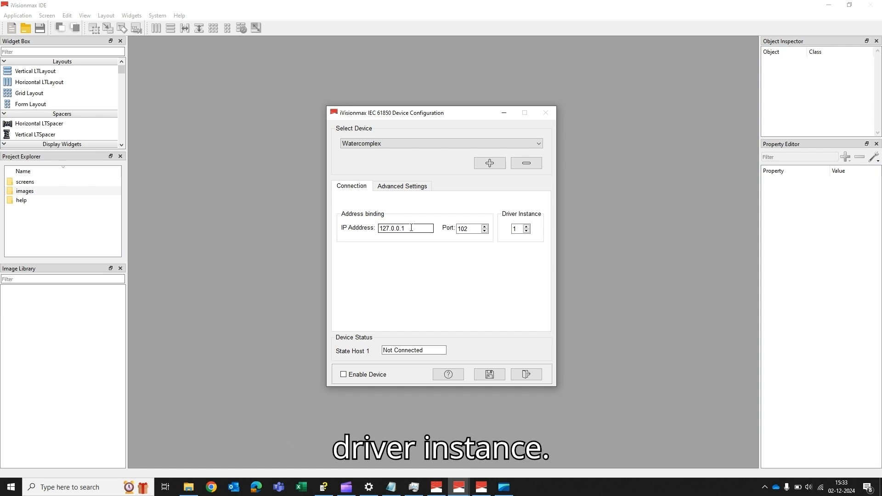
{"action": "left_click", "coordinate": [471, 228]}
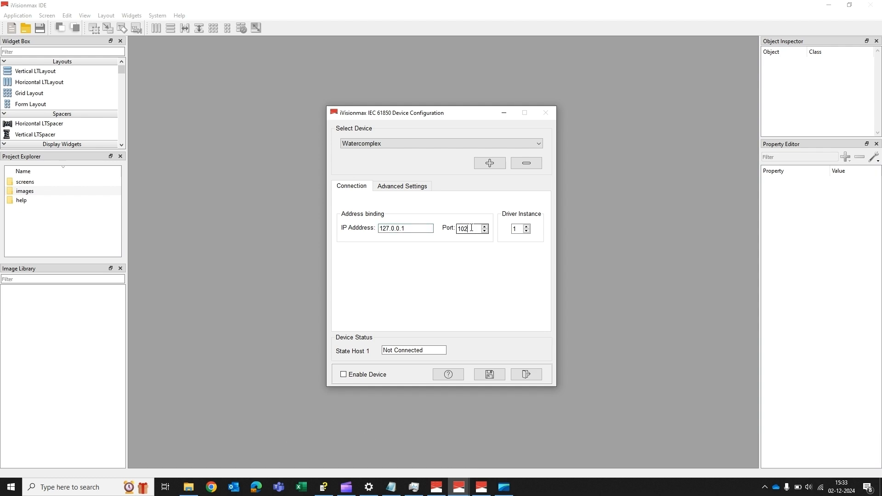
{"action": "left_click", "coordinate": [403, 191]}
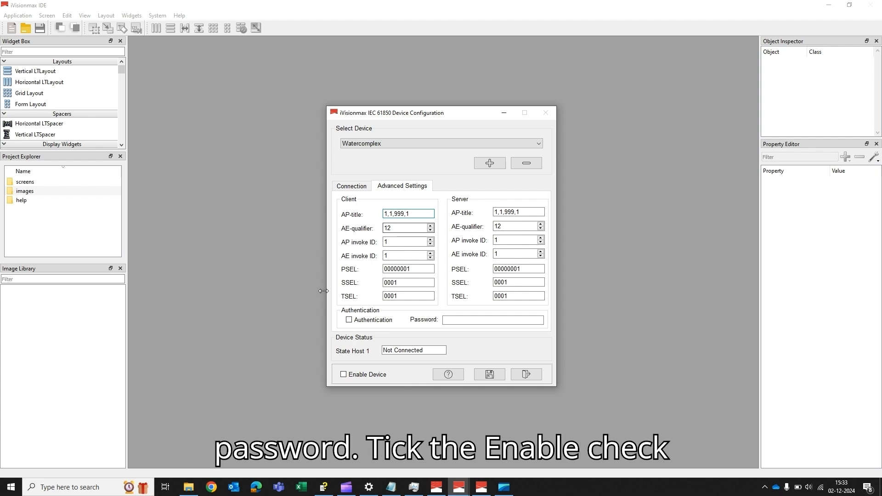
{"action": "left_click", "coordinate": [345, 376]}
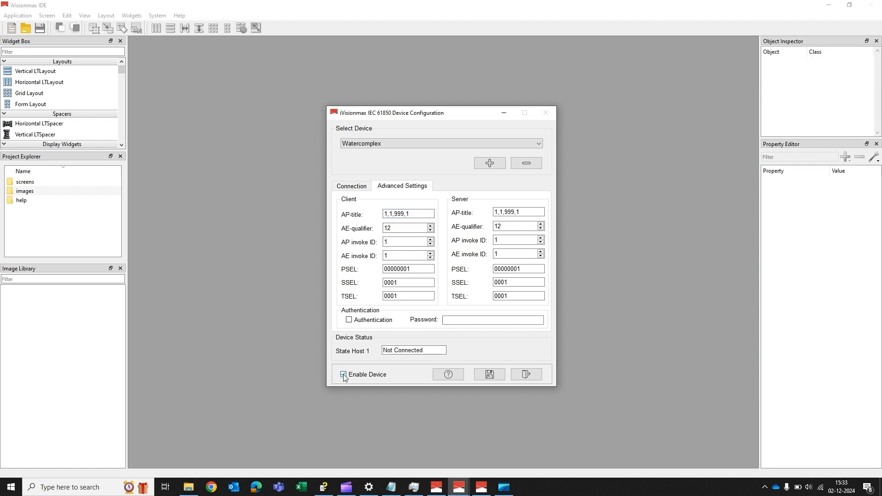
{"action": "left_click", "coordinate": [489, 375]}
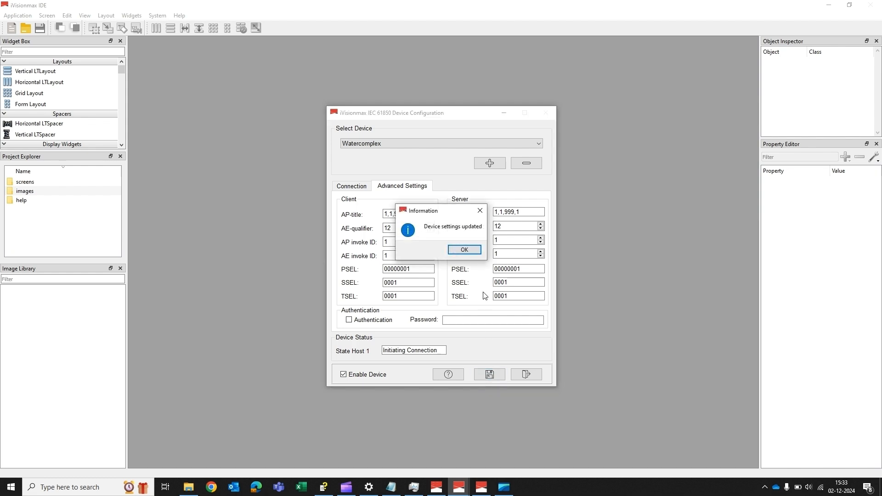
{"action": "left_click", "coordinate": [469, 251]}
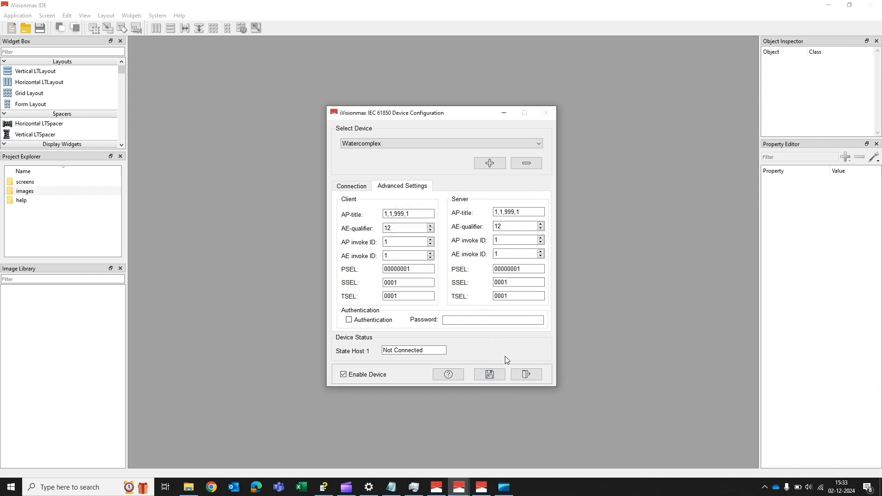
{"action": "left_click", "coordinate": [526, 375]}
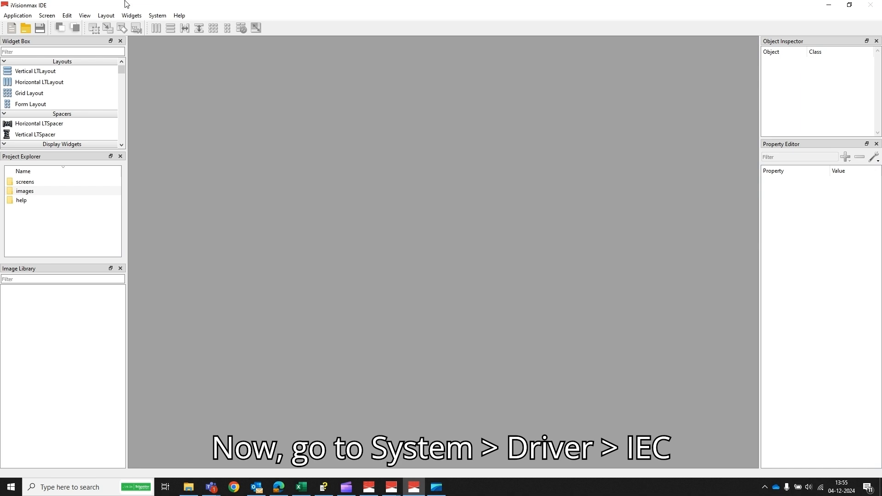
Open the IEC 61850 Engineering tool and select the Watercomplex device, the mixed-case entry, under IED
{"action": "left_click", "coordinate": [160, 17]}
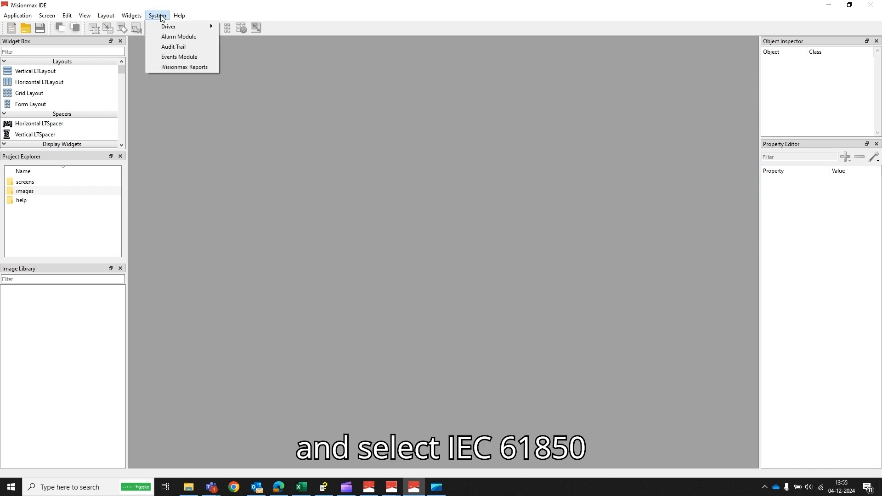
{"action": "mouse_move", "coordinate": [208, 29]}
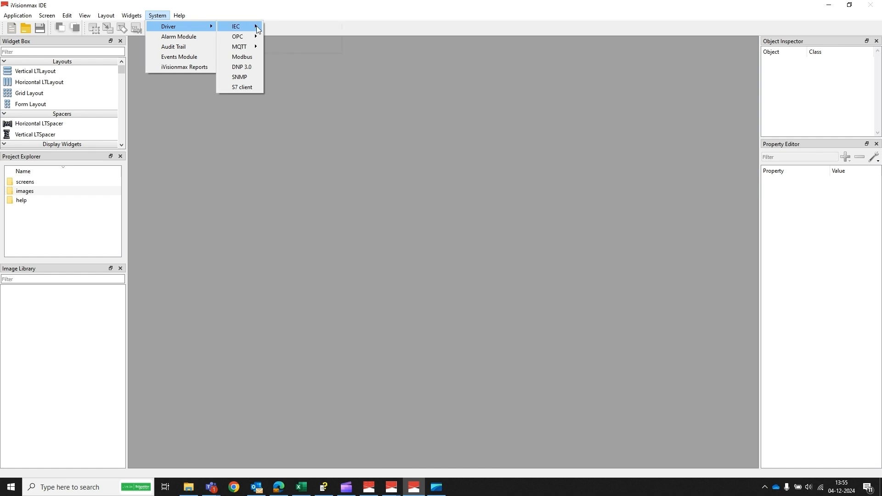
{"action": "mouse_move", "coordinate": [258, 31]}
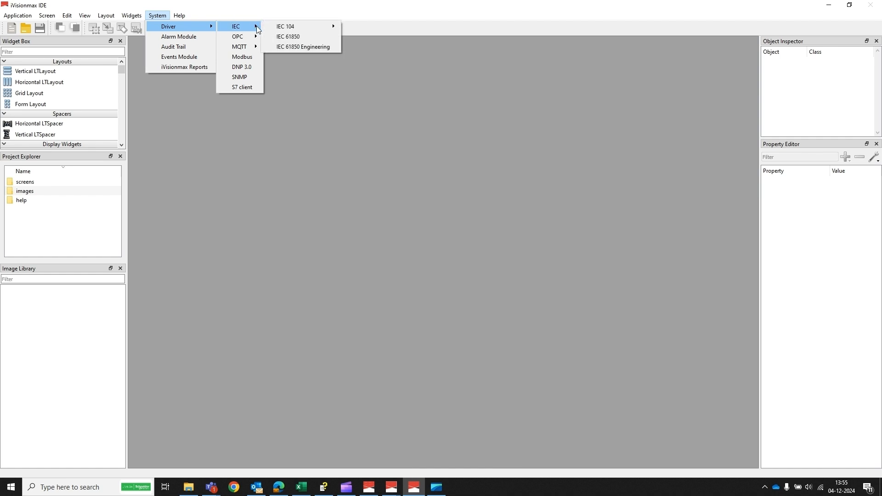
{"action": "left_click", "coordinate": [288, 47]}
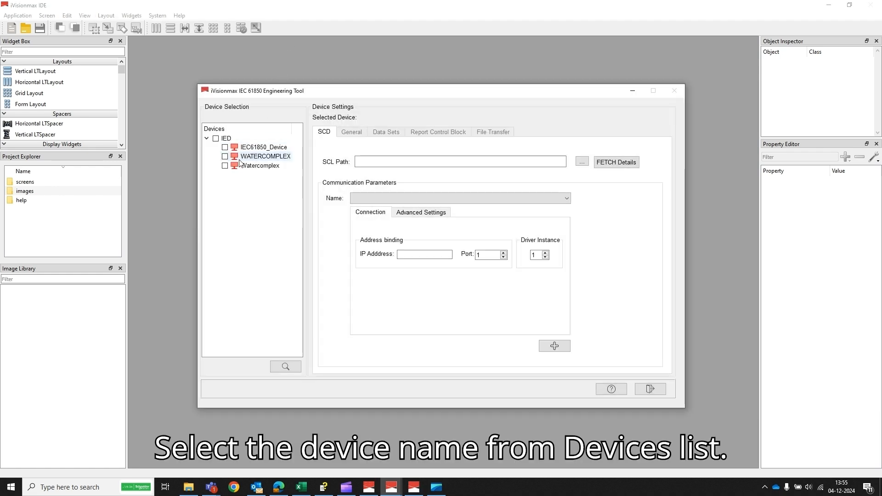
{"action": "left_click", "coordinate": [225, 166]}
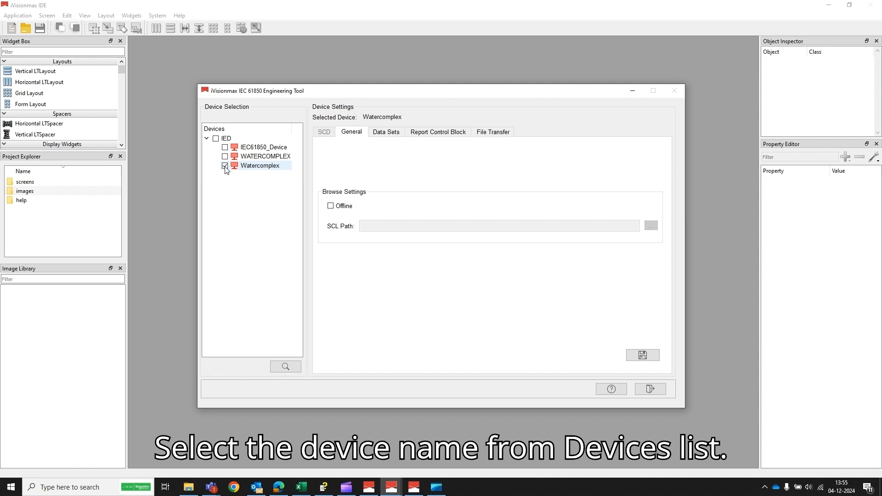
Enable offline browsing for Watercomplex, set its SCL path to C:/PMS/iVisionmax/HAZIRA_751A.ICD, and save the device settings
{"action": "left_click", "coordinate": [331, 207]}
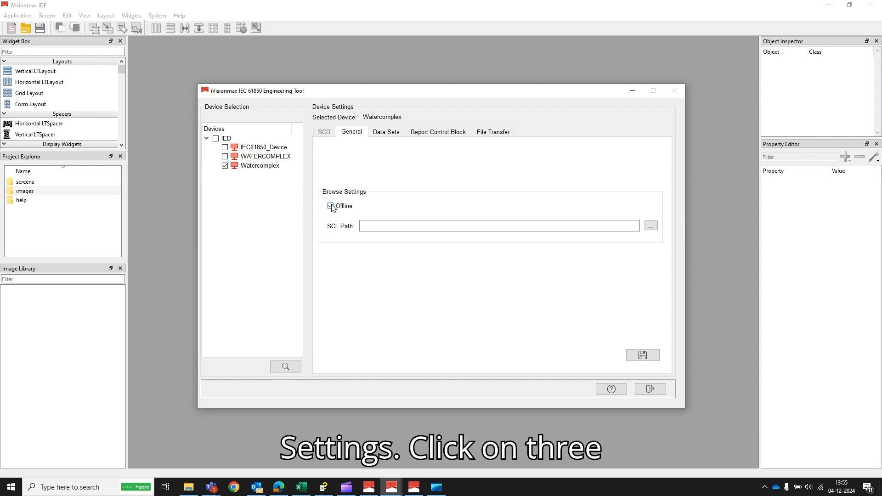
{"action": "left_click", "coordinate": [653, 227]}
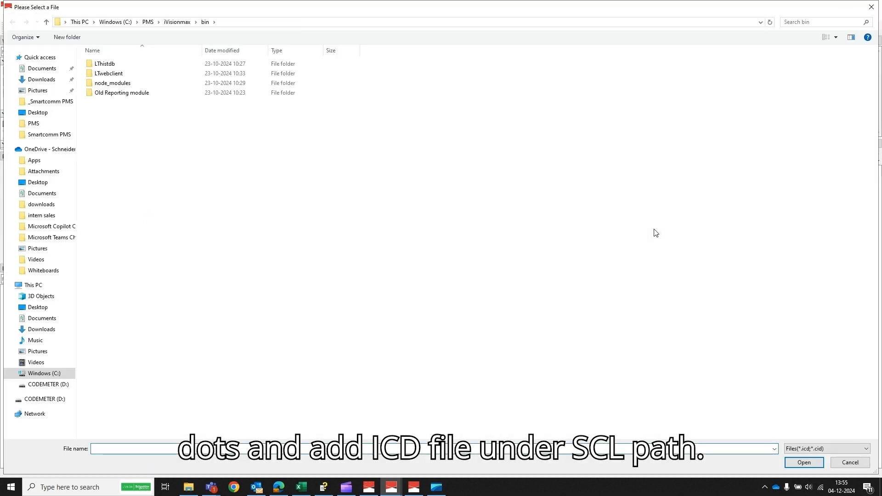
{"action": "left_click", "coordinate": [47, 22]}
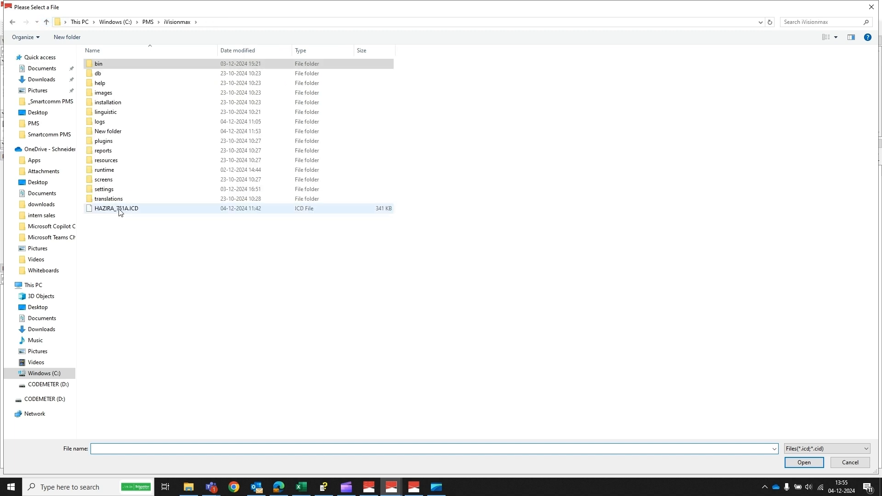
{"action": "left_click", "coordinate": [120, 210]}
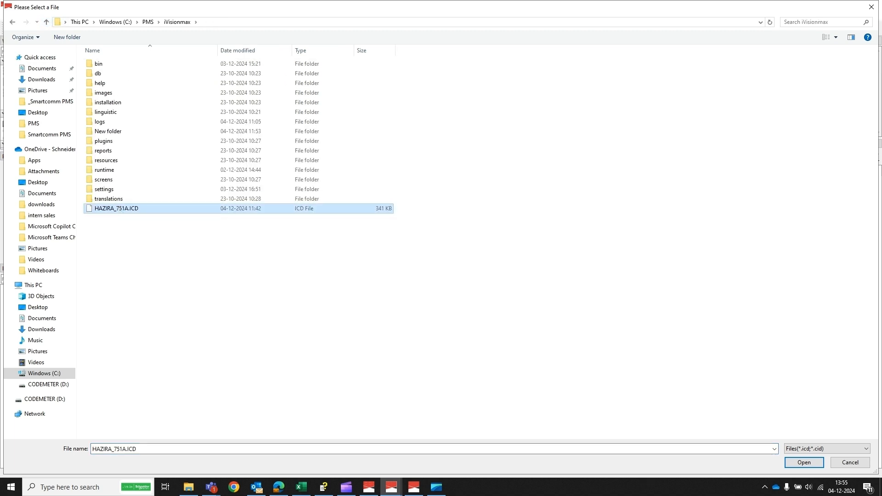
{"action": "left_click", "coordinate": [803, 462]}
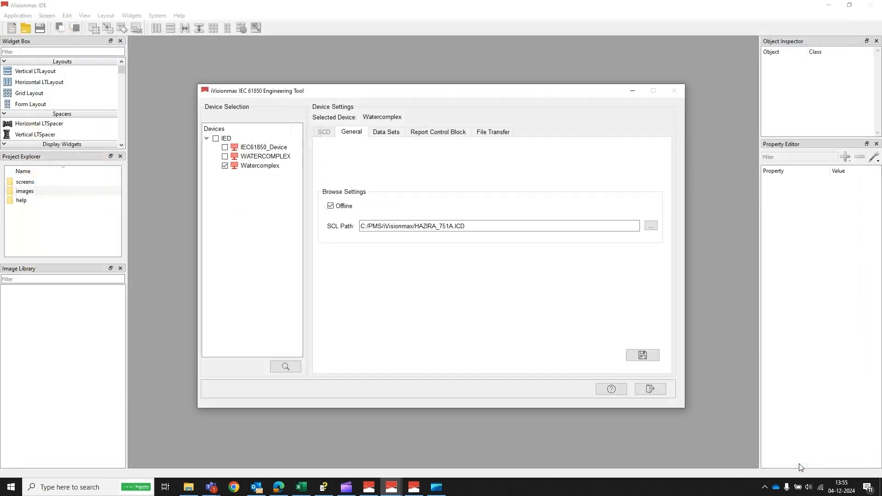
{"action": "left_click", "coordinate": [643, 356]}
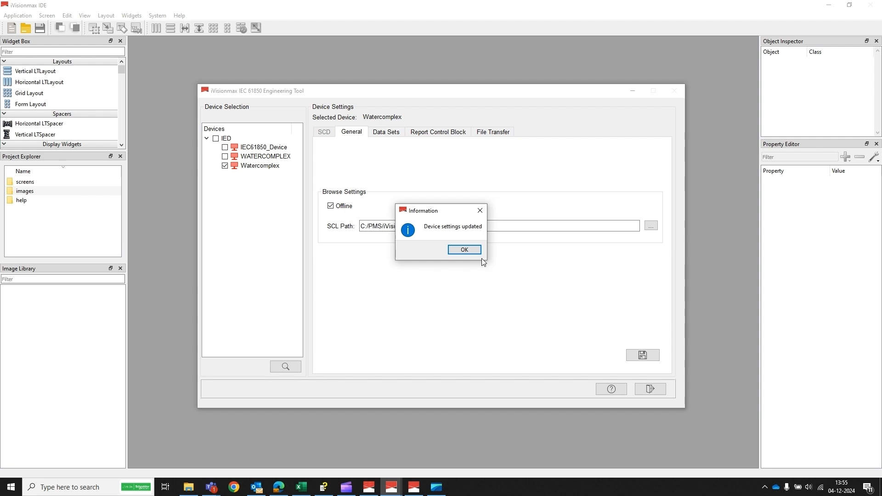
{"action": "left_click", "coordinate": [465, 251]}
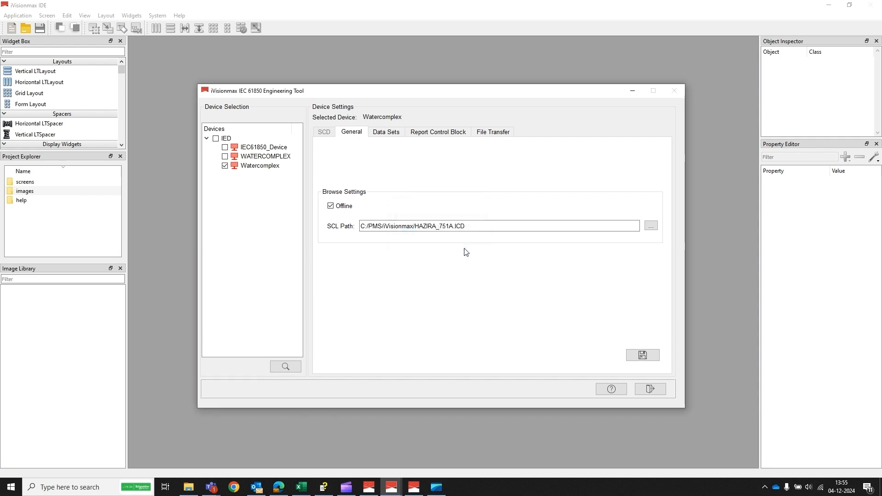
Browse the Watercomplex device offline and display its data sets
{"action": "left_click", "coordinate": [285, 366]}
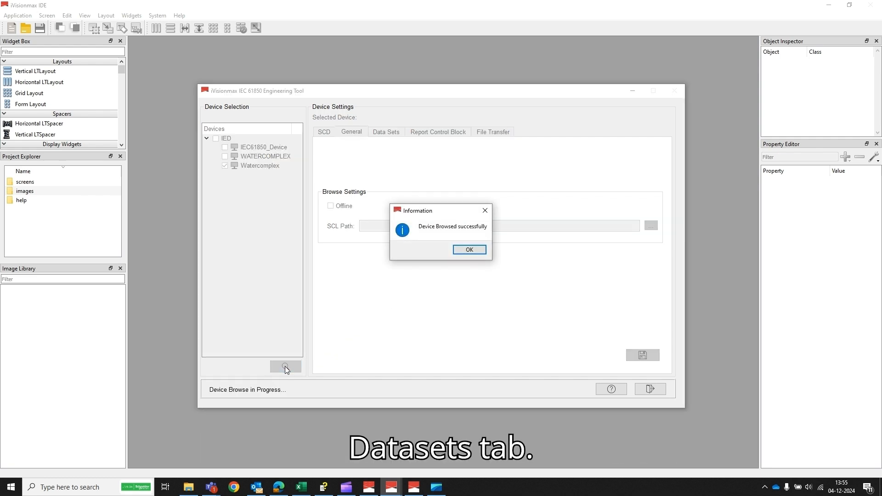
{"action": "left_click", "coordinate": [472, 250]}
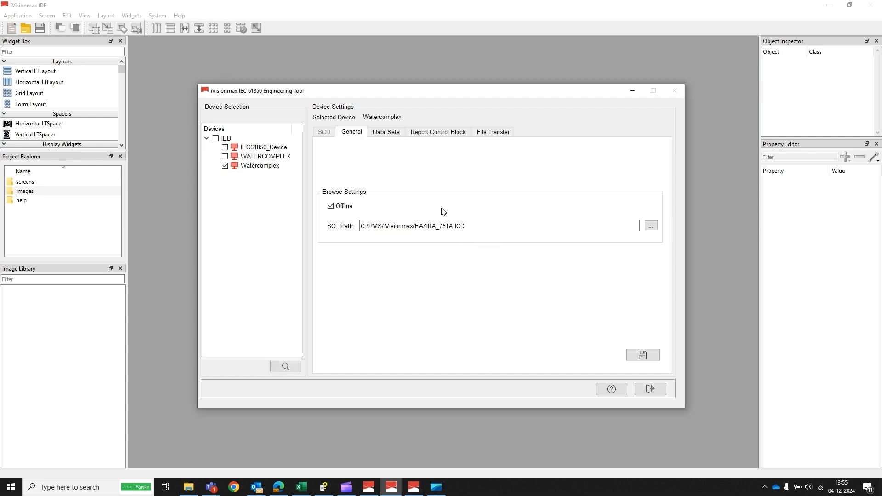
{"action": "left_click", "coordinate": [388, 133]}
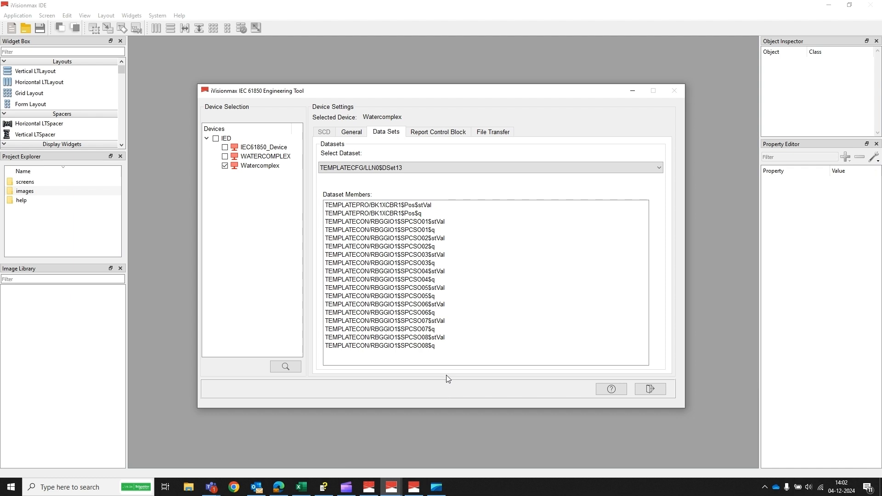
Add all report control blocks from the master RCB list to Watercomplex's selected RCBs and save the selection
{"action": "left_click", "coordinate": [431, 134]}
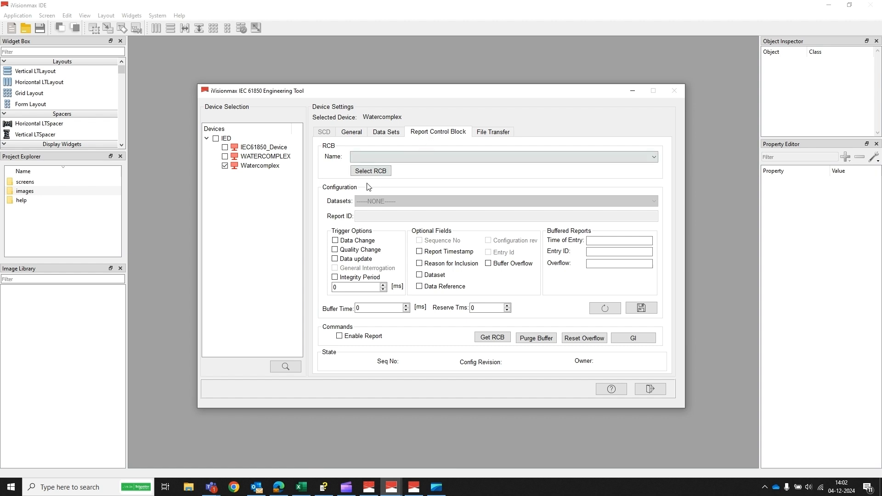
{"action": "left_click", "coordinate": [370, 171]}
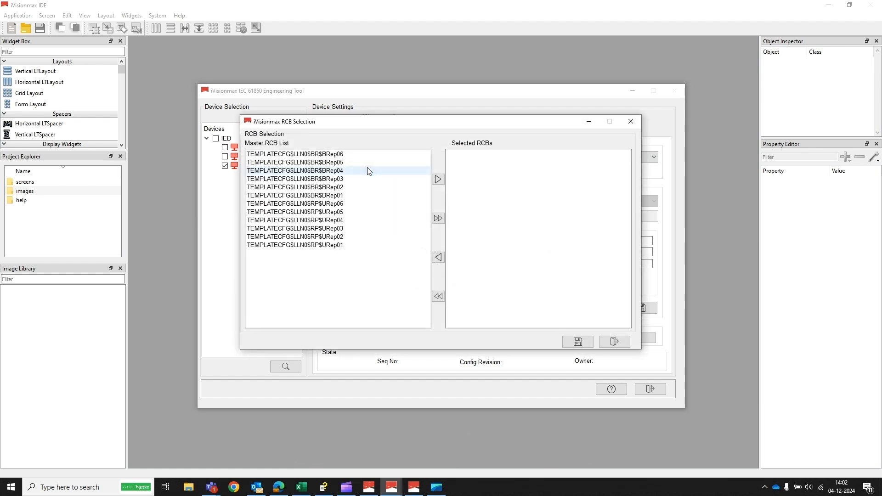
{"action": "left_click", "coordinate": [438, 220]}
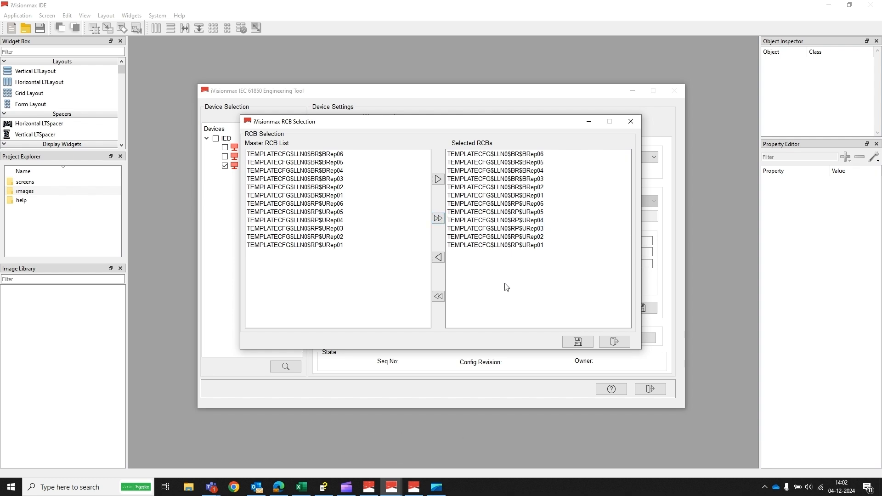
{"action": "left_click", "coordinate": [578, 342]}
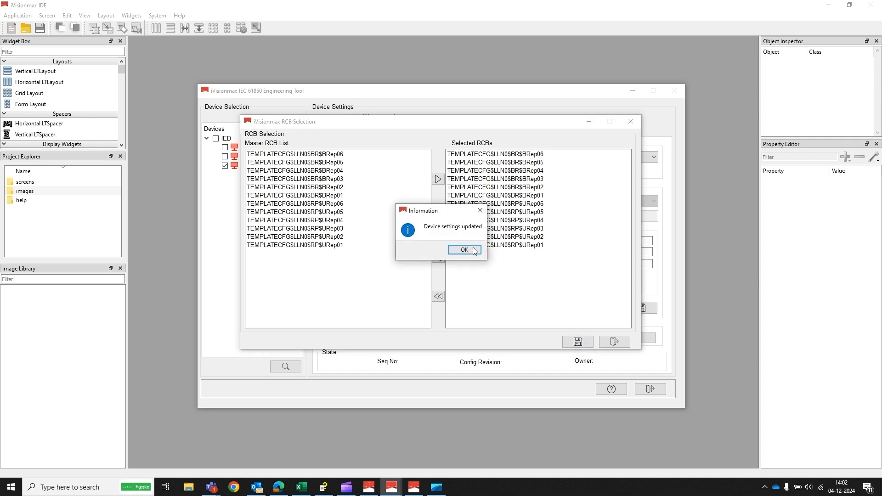
{"action": "left_click", "coordinate": [465, 249]}
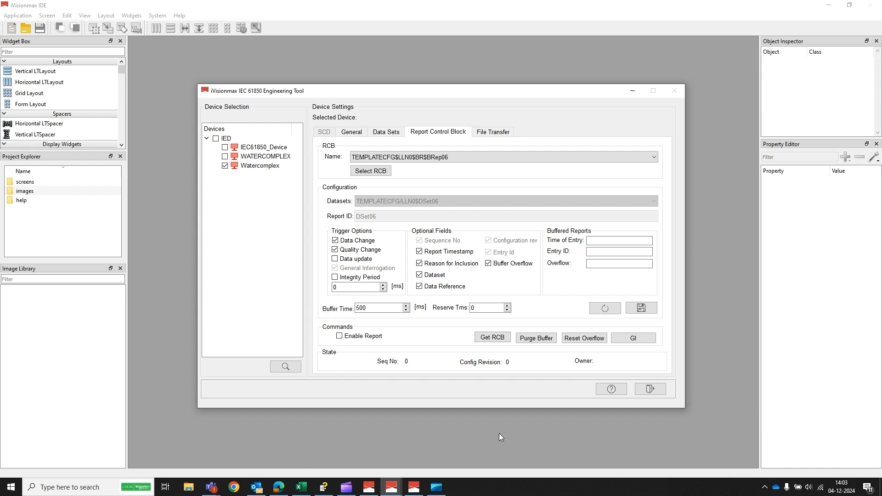
Save the settings of RCB TEMPLATECFG$LLN0$BR$BRep06 and exit the IEC 61850 Engineering tool
{"action": "left_click", "coordinate": [642, 309]}
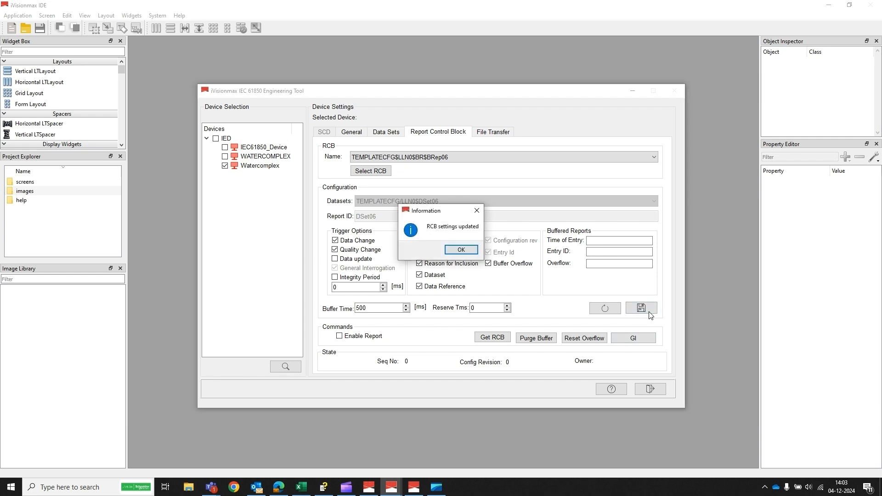
{"action": "left_click", "coordinate": [456, 252]}
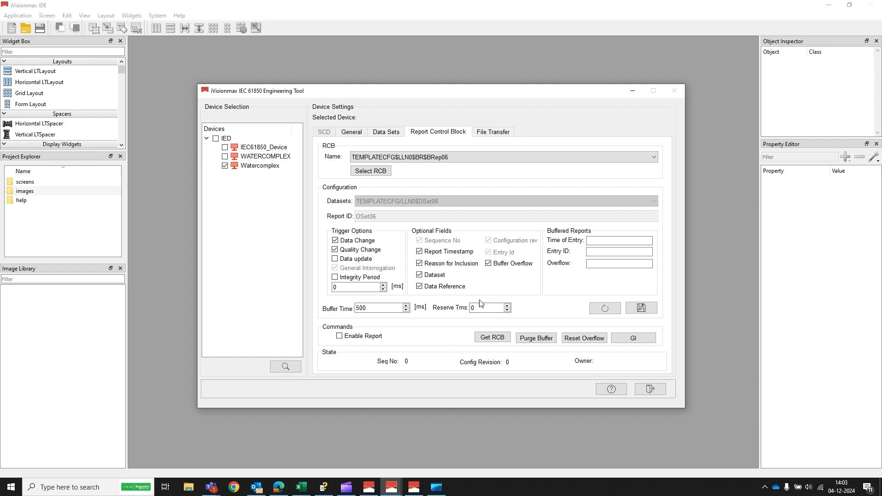
{"action": "left_click", "coordinate": [651, 392]}
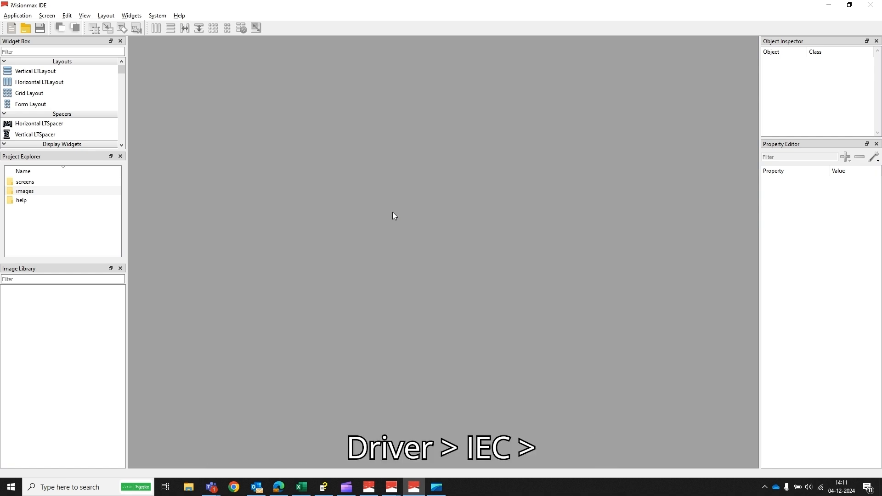
Reopen the IEC 61850 Engineering tool and show the report control block settings of the mixed-case Watercomplex device
{"action": "left_click", "coordinate": [157, 15]}
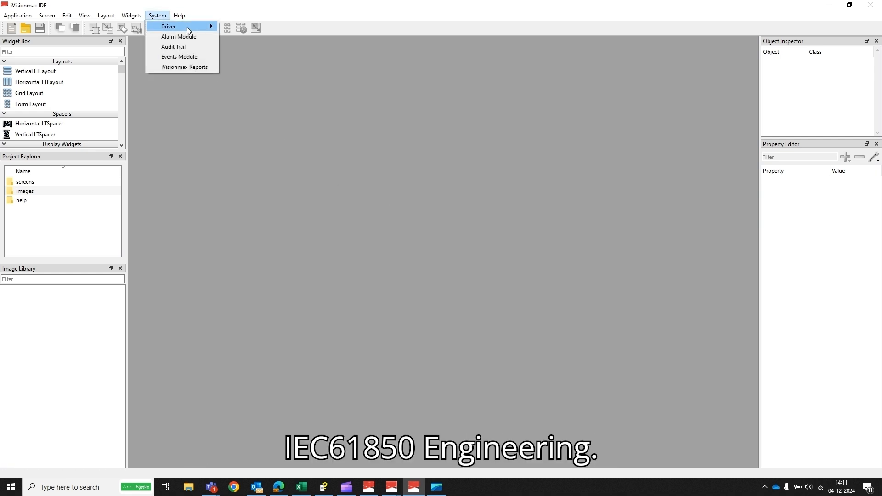
{"action": "mouse_move", "coordinate": [214, 27]}
{"action": "mouse_move", "coordinate": [257, 31]}
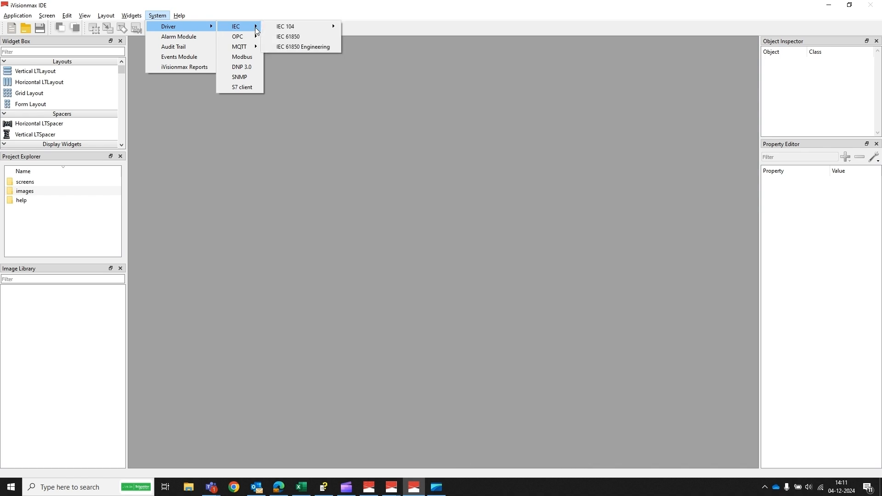
{"action": "left_click", "coordinate": [291, 48]}
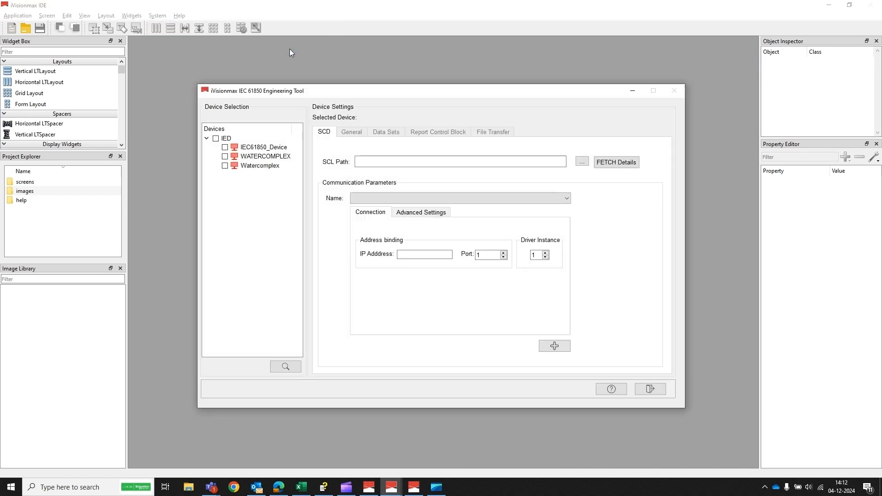
{"action": "left_click", "coordinate": [224, 167]}
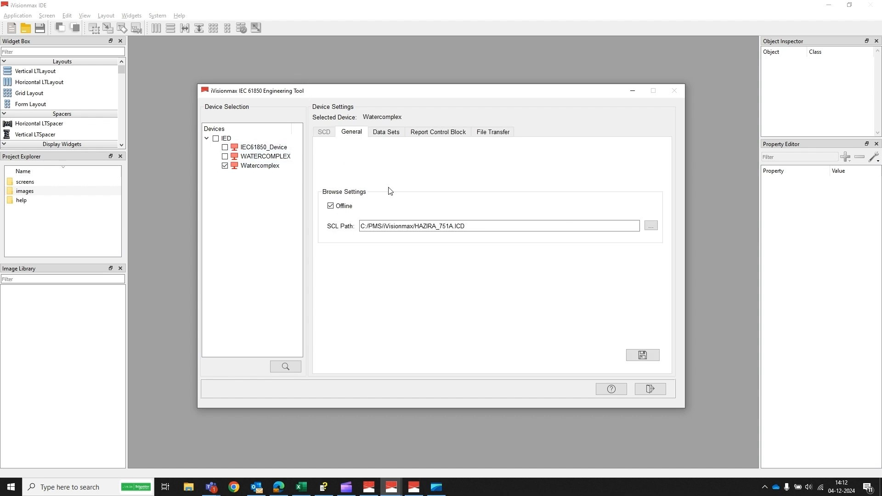
{"action": "left_click", "coordinate": [425, 133]}
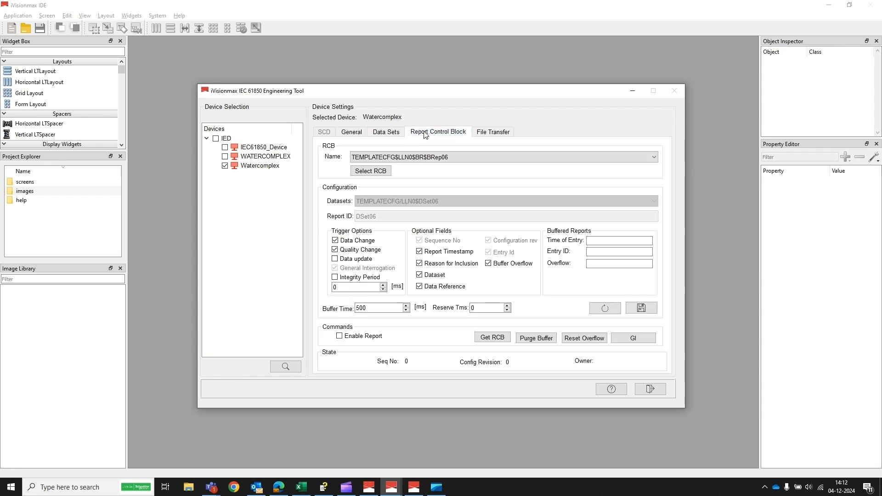
Keep RCB TEMPLATECFG$LLN0$BR$BRep06 selected, check the data sets, enable its report, and exit the engineering tool
{"action": "left_click", "coordinate": [652, 159]}
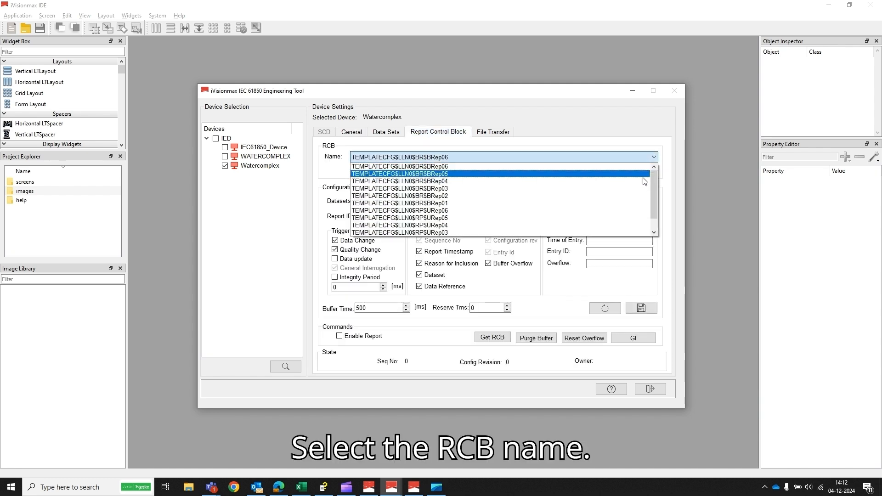
{"action": "left_click", "coordinate": [636, 153]}
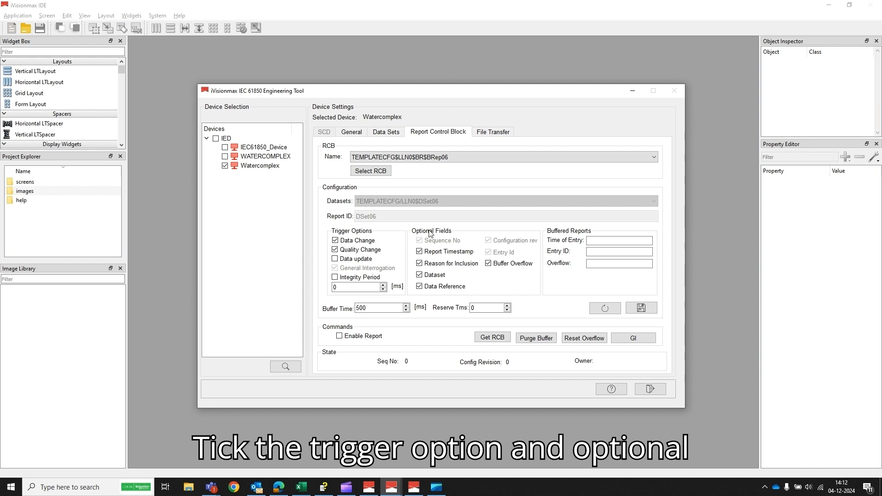
{"action": "left_click", "coordinate": [385, 134]}
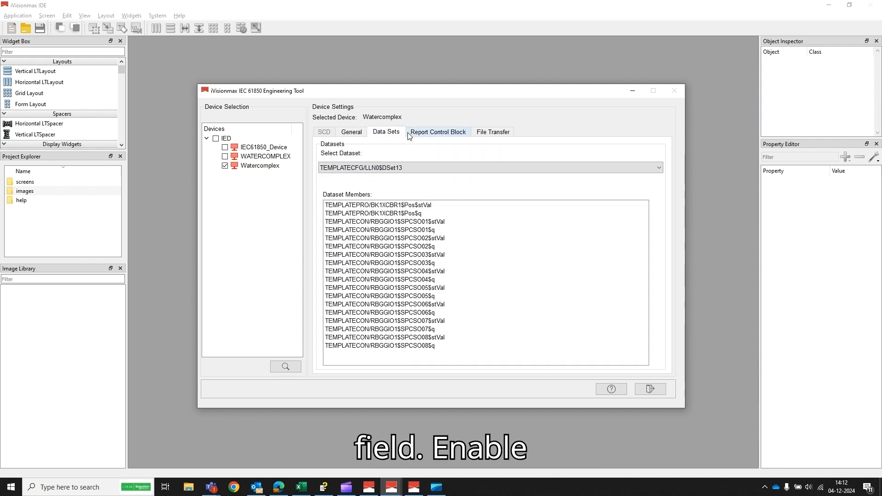
{"action": "left_click", "coordinate": [428, 135]}
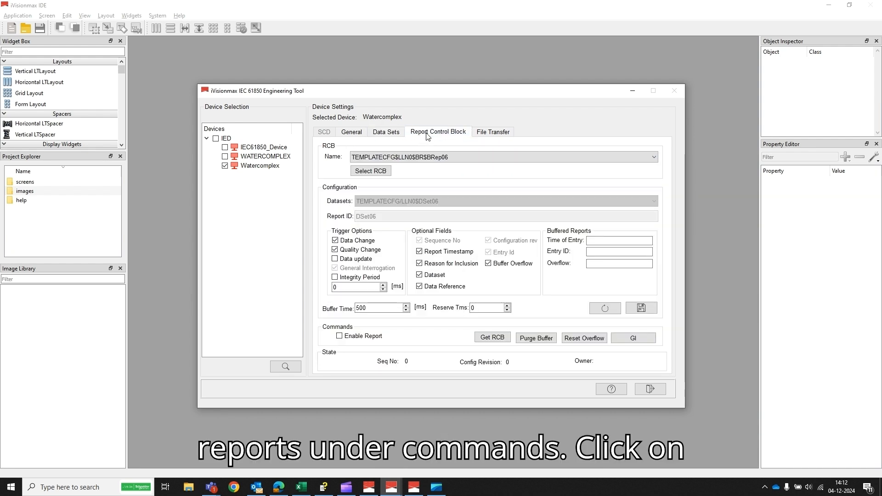
{"action": "left_click", "coordinate": [338, 336]}
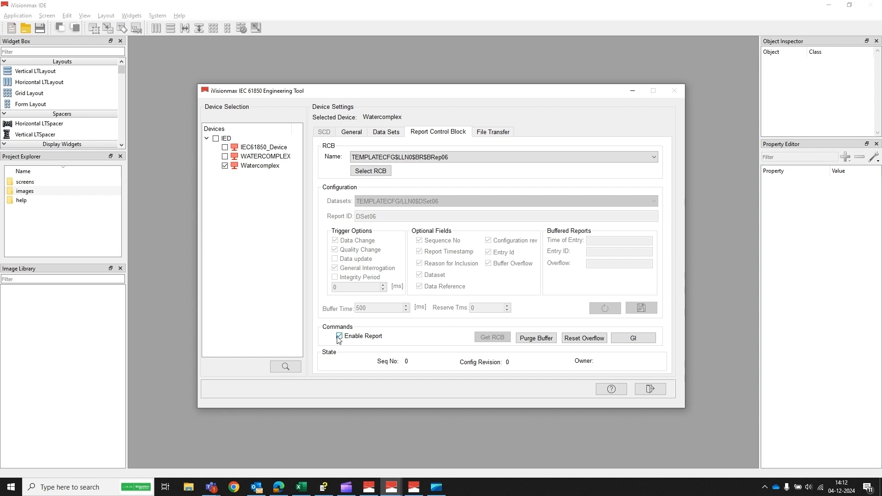
{"action": "left_click", "coordinate": [650, 389]}
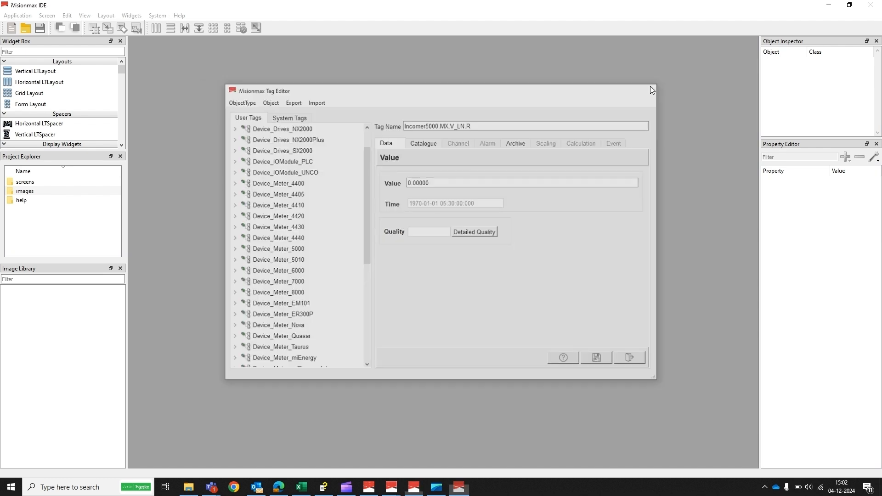
Close and reopen the Tag Editor, and open the user tag Device_Meter_5000 > Incomer5000 > MX > V_LN > R
{"action": "left_click", "coordinate": [651, 88]}
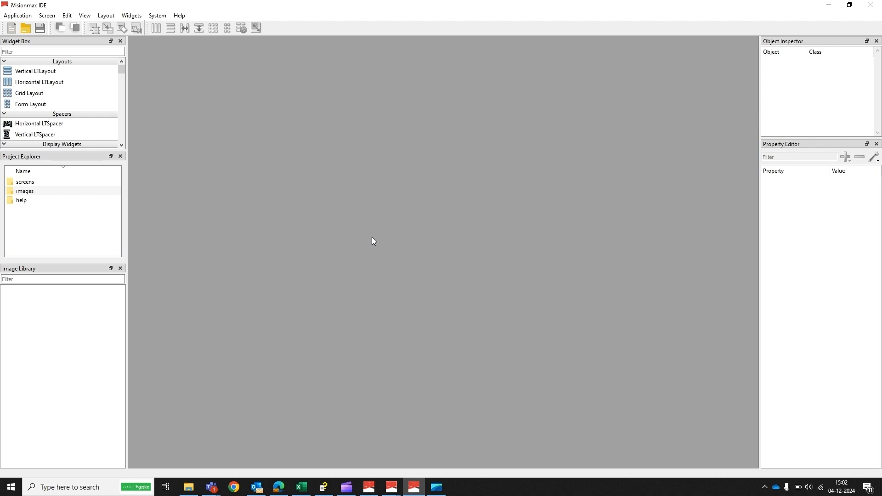
{"action": "key", "text": "ctrl+t"}
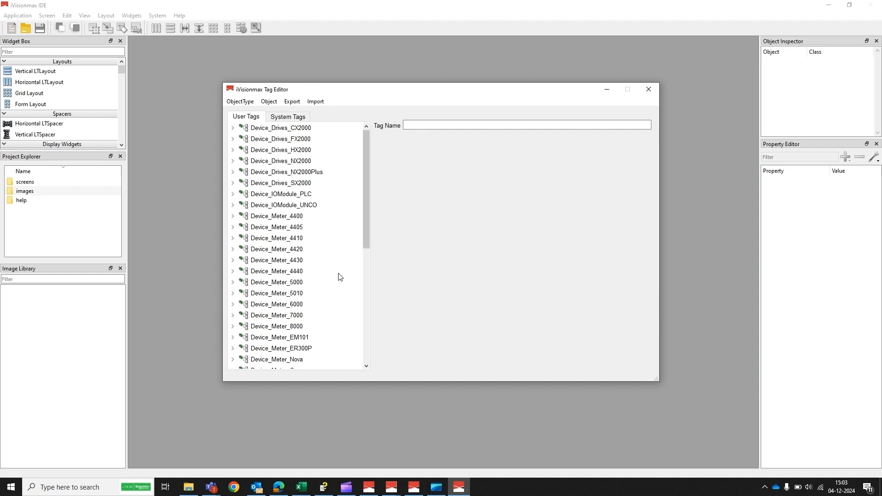
{"action": "left_click", "coordinate": [233, 283]}
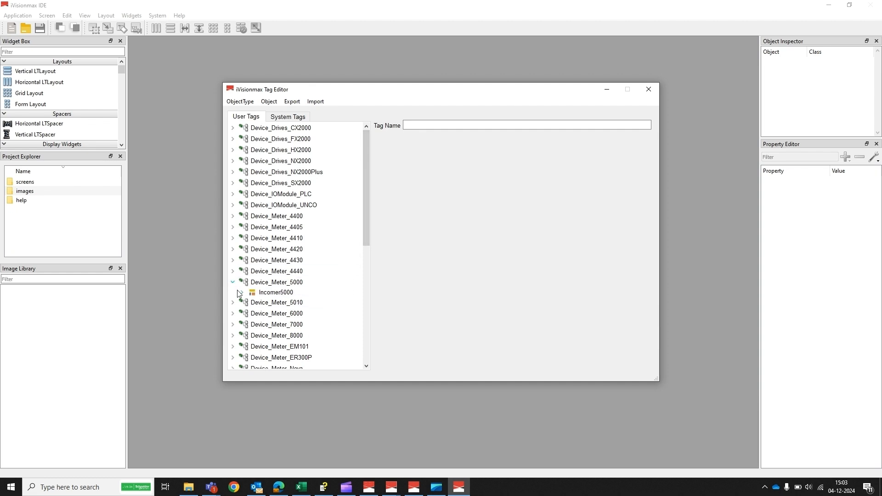
{"action": "left_click", "coordinate": [242, 293]}
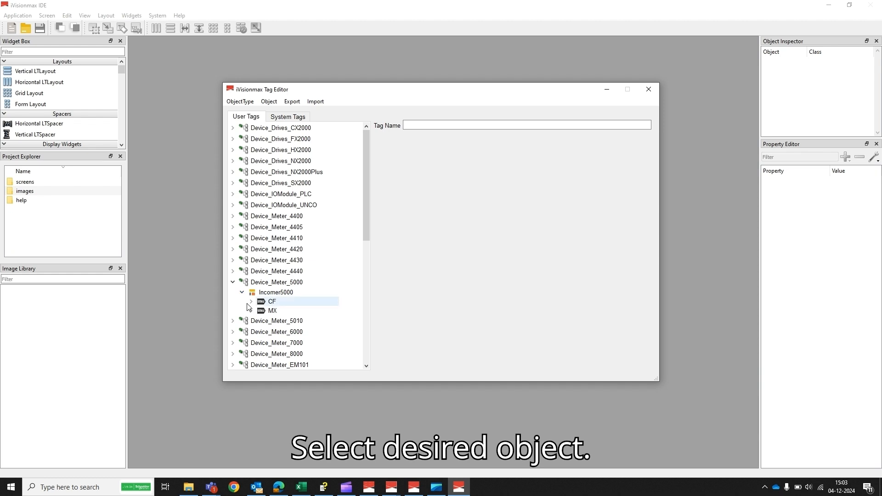
{"action": "left_click", "coordinate": [252, 312]}
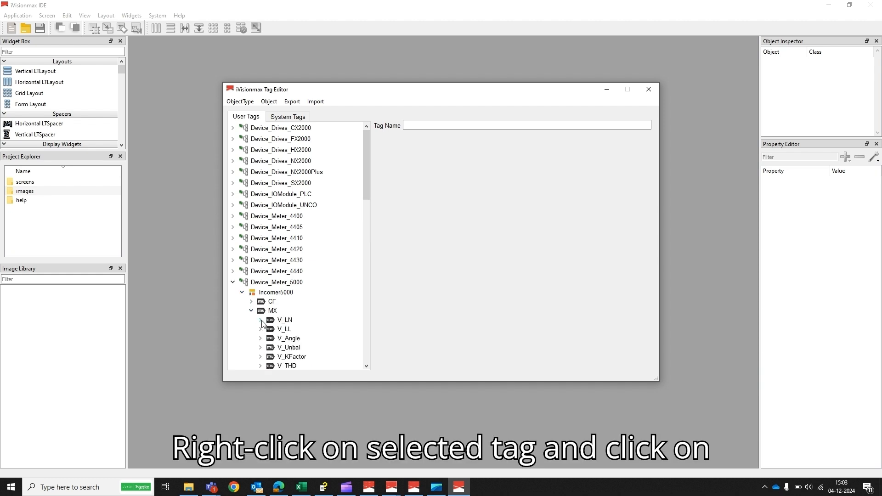
{"action": "left_click", "coordinate": [260, 321]}
{"action": "left_click", "coordinate": [278, 321]}
{"action": "left_click", "coordinate": [279, 321]}
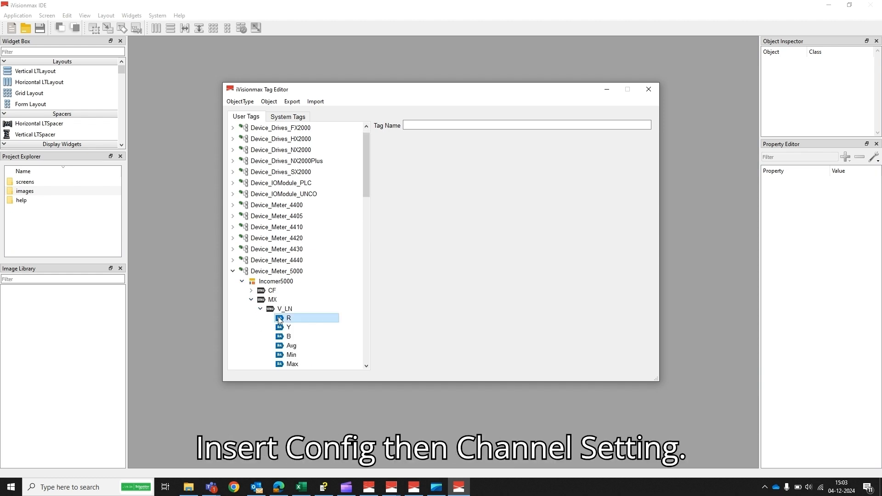
Insert a channel setting configuration for tag Incomer5000.MX.V_LN.R with IEC 61850 Client as the driver type
{"action": "right_click", "coordinate": [279, 320]}
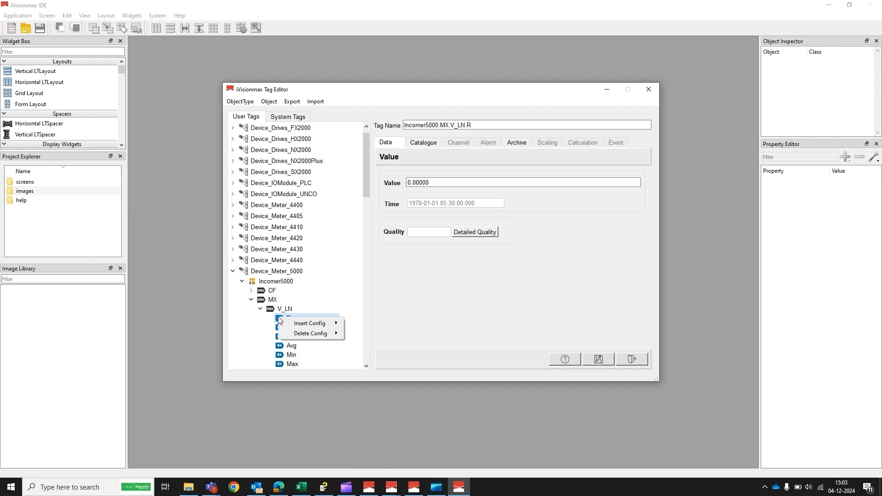
{"action": "mouse_move", "coordinate": [328, 326]}
{"action": "left_click", "coordinate": [369, 322]}
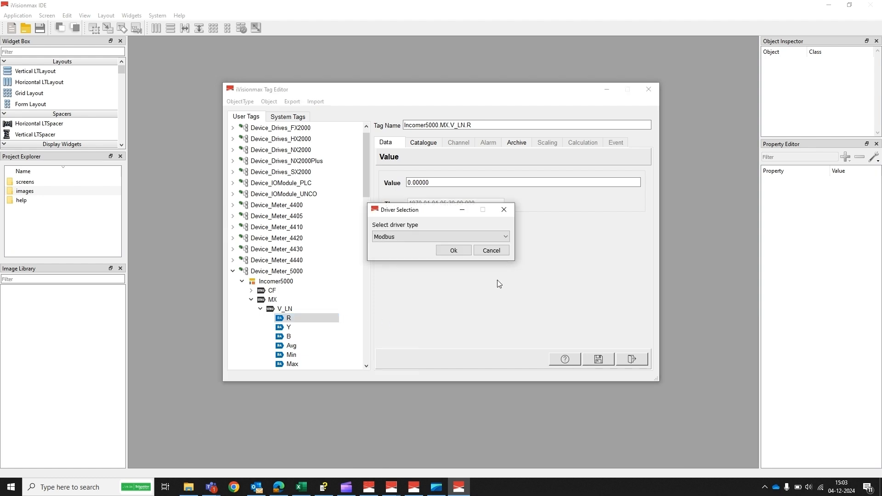
{"action": "left_click", "coordinate": [505, 236]}
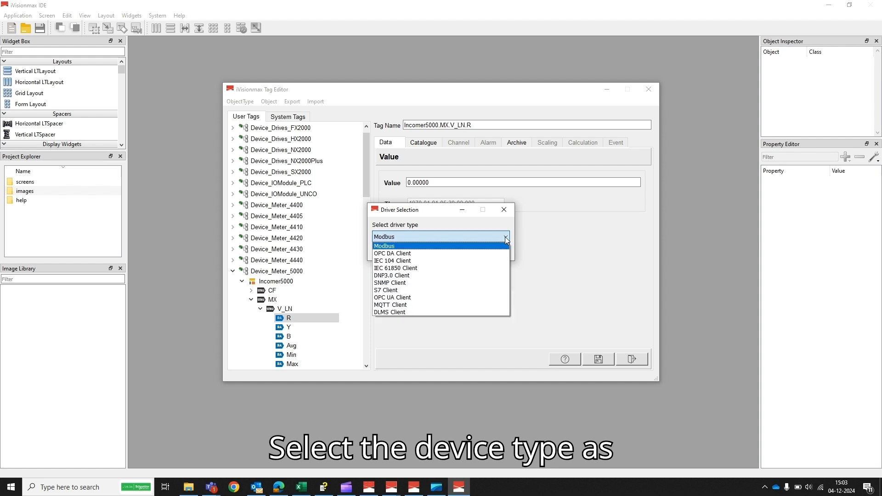
{"action": "left_click", "coordinate": [438, 272]}
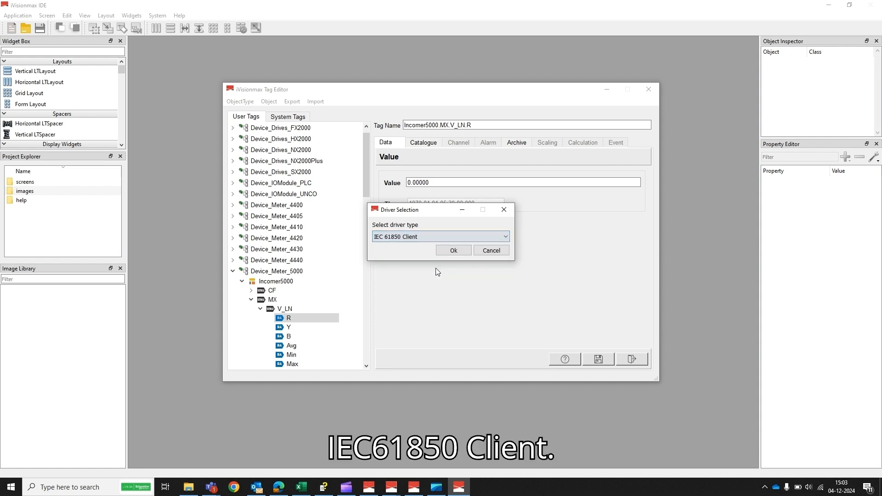
{"action": "left_click", "coordinate": [462, 252]}
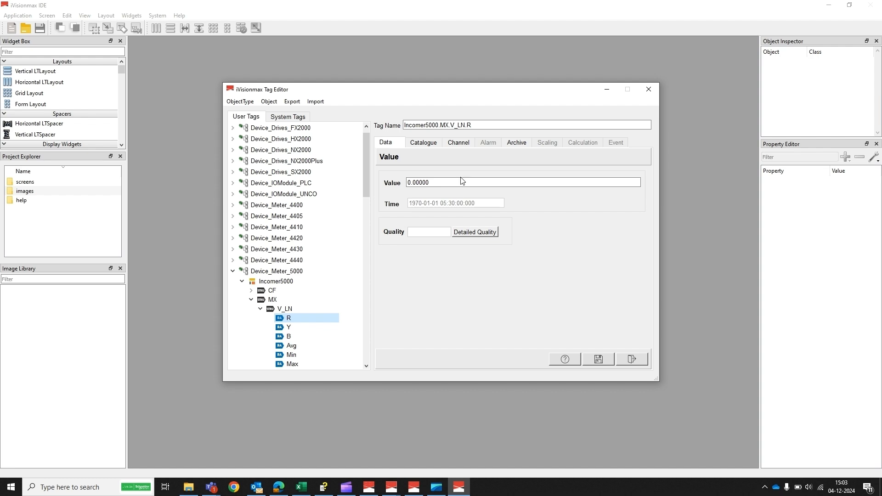
In the tag's channel settings, set the device name to Watercomplex and assign the tag TEMPLATEMET > METMMXU1 > Mod > stVal
{"action": "left_click", "coordinate": [458, 143]}
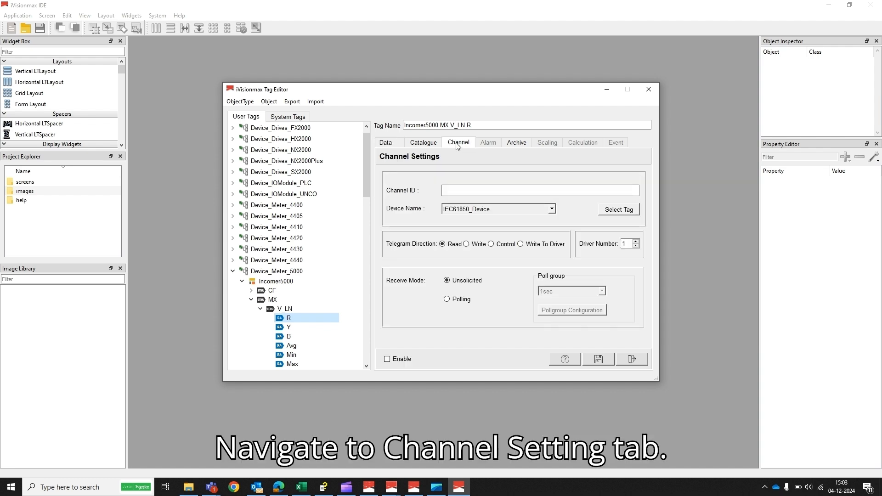
{"action": "left_click", "coordinate": [552, 210]}
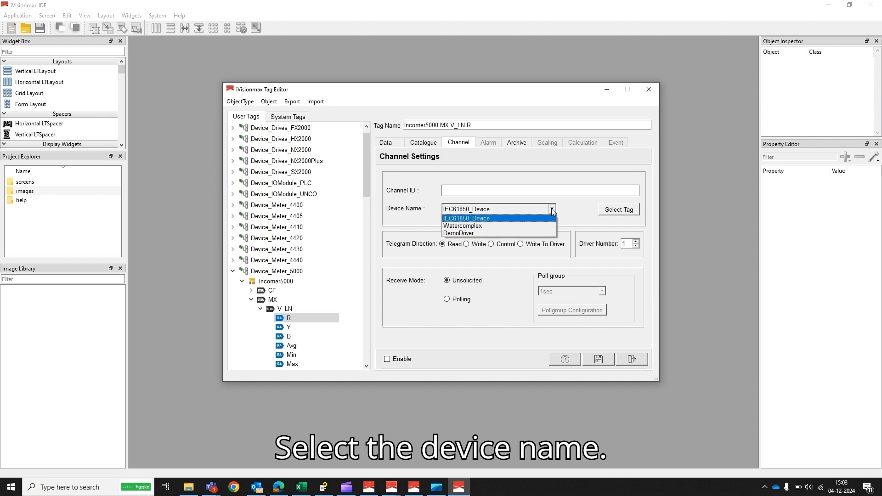
{"action": "left_click", "coordinate": [534, 228]}
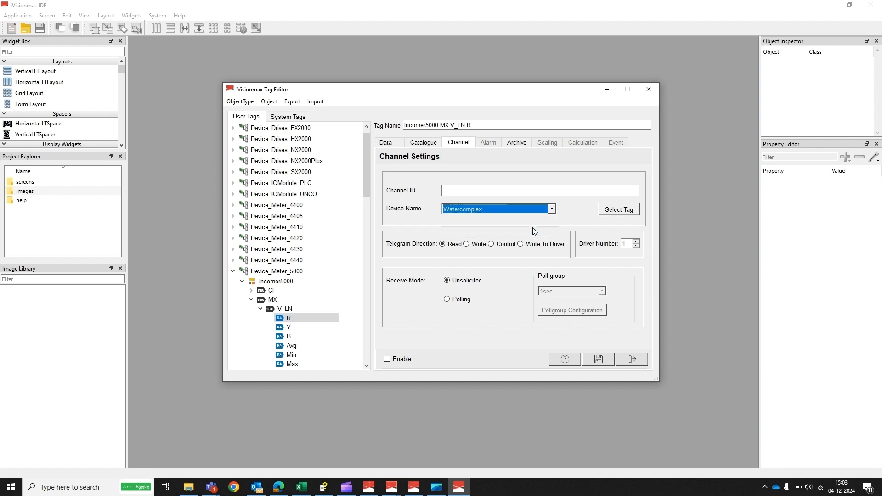
{"action": "left_click", "coordinate": [619, 212]}
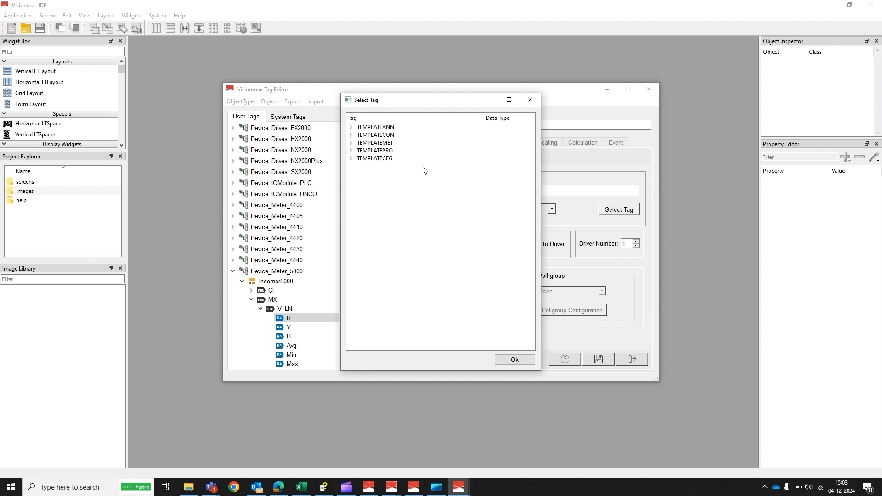
{"action": "left_click", "coordinate": [354, 145]}
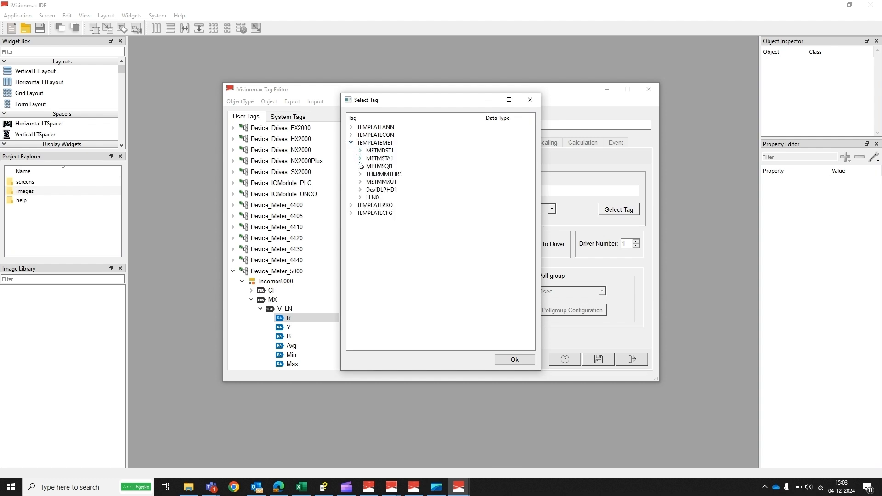
{"action": "left_click", "coordinate": [361, 182]}
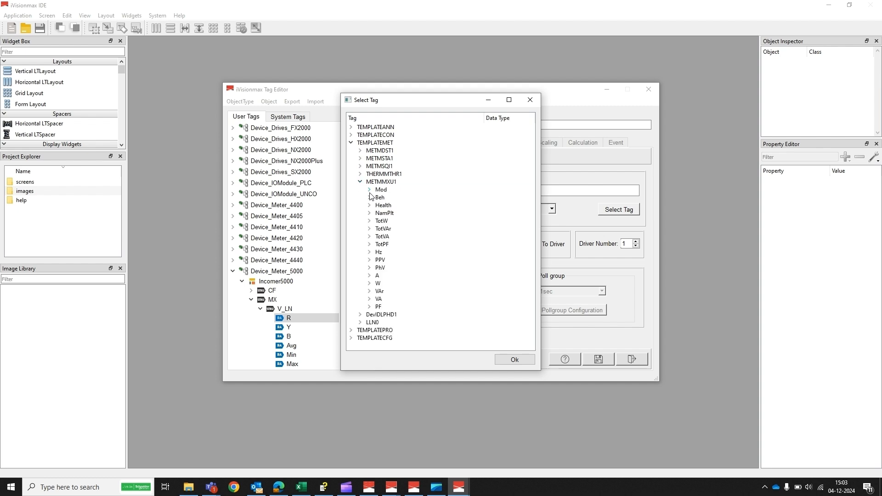
{"action": "left_click", "coordinate": [369, 190]}
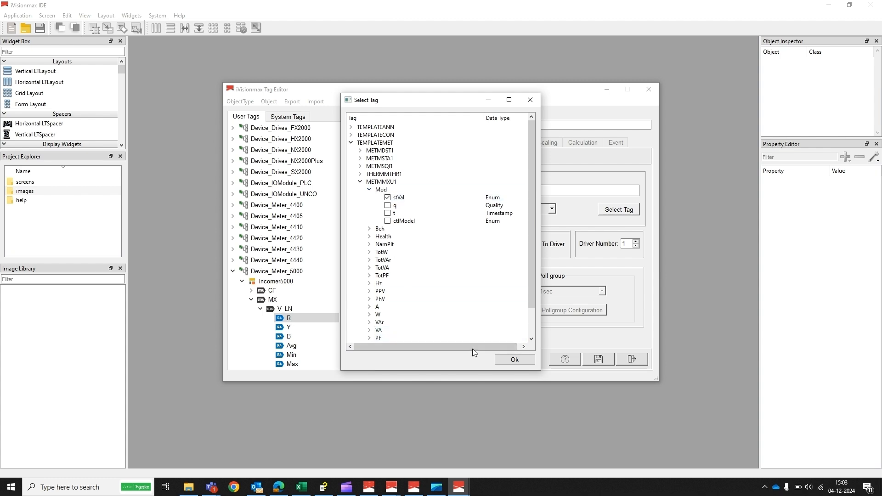
{"action": "left_click", "coordinate": [513, 360]}
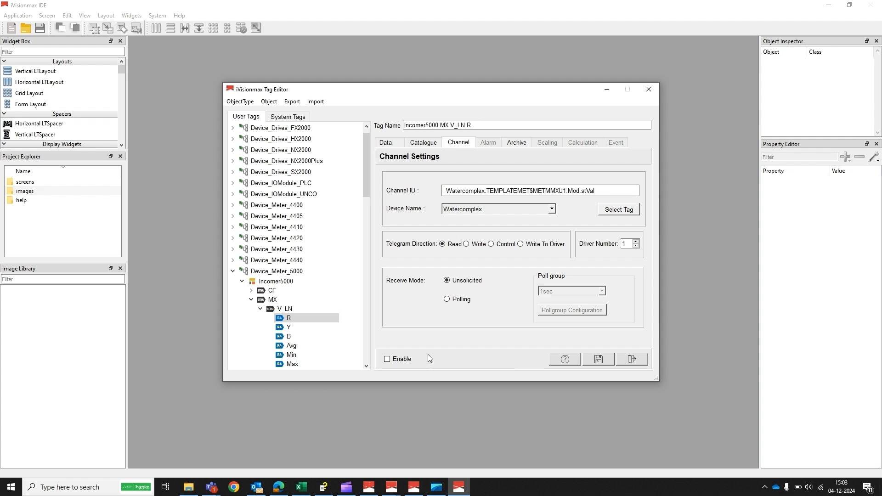
Enable the channel for tag Incomer5000.MX.V_LN.R, save its channel settings, and exit the Tag Editor
{"action": "left_click", "coordinate": [387, 359]}
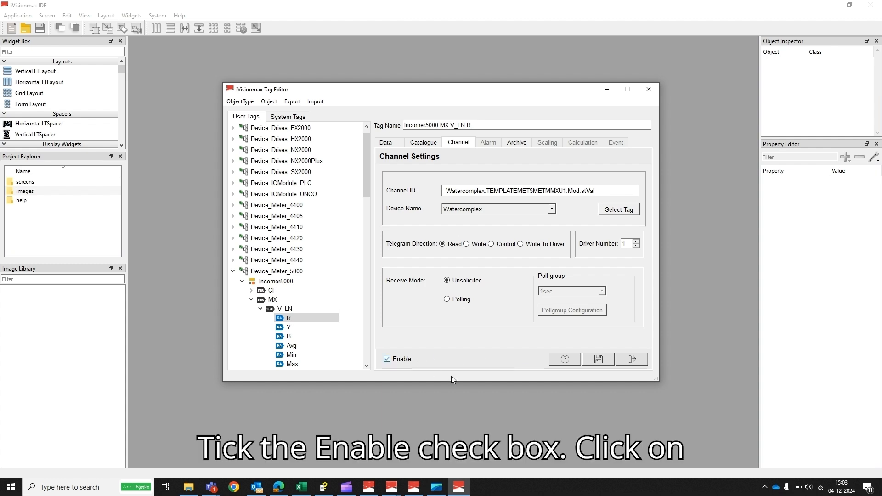
{"action": "left_click", "coordinate": [598, 360]}
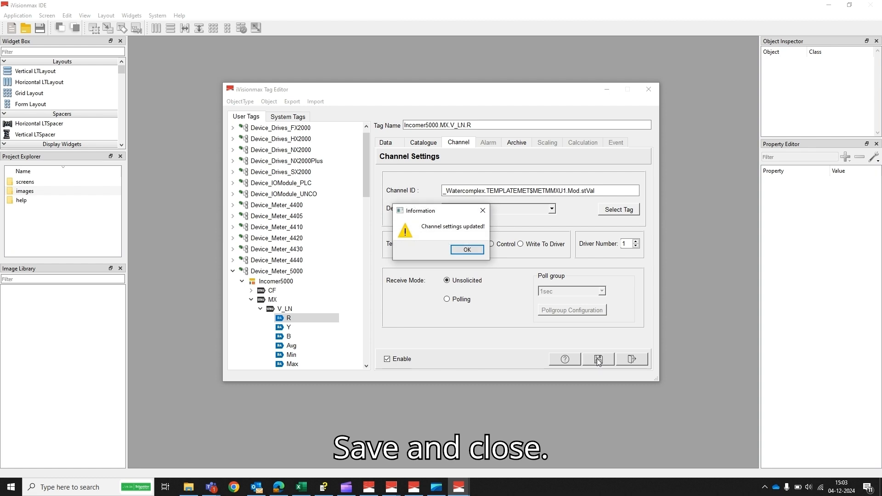
{"action": "left_click", "coordinate": [467, 251]}
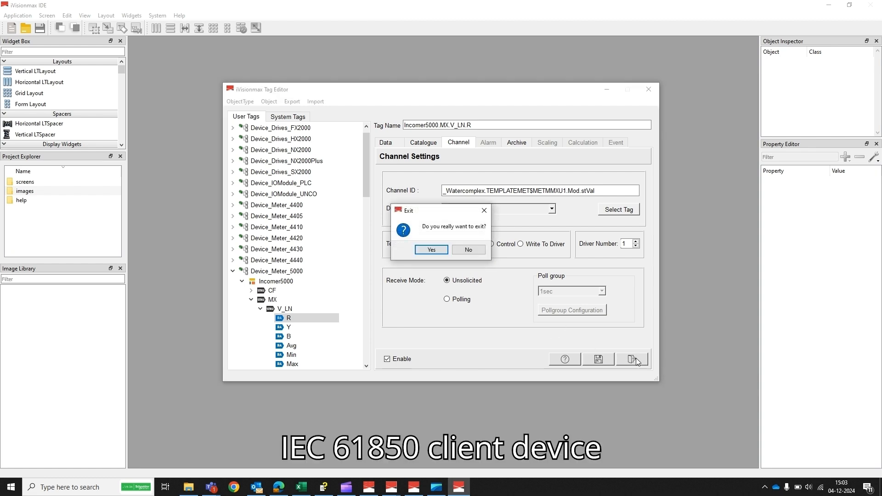
{"action": "left_click", "coordinate": [430, 250]}
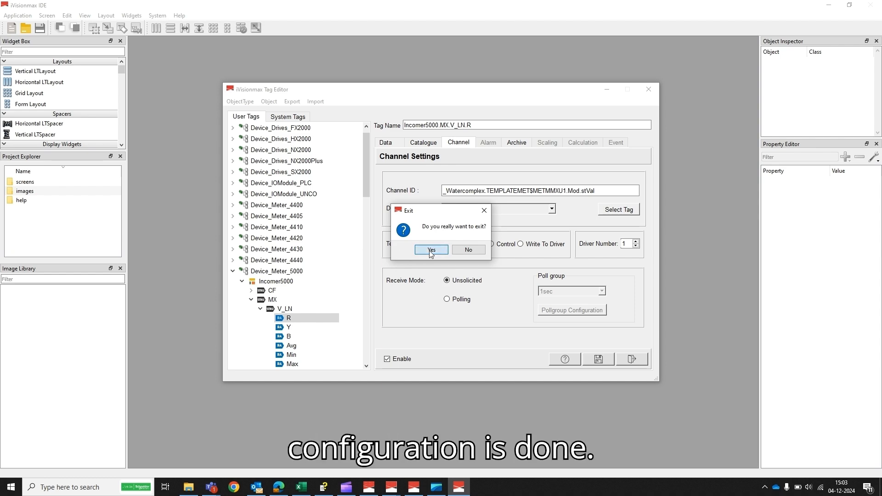